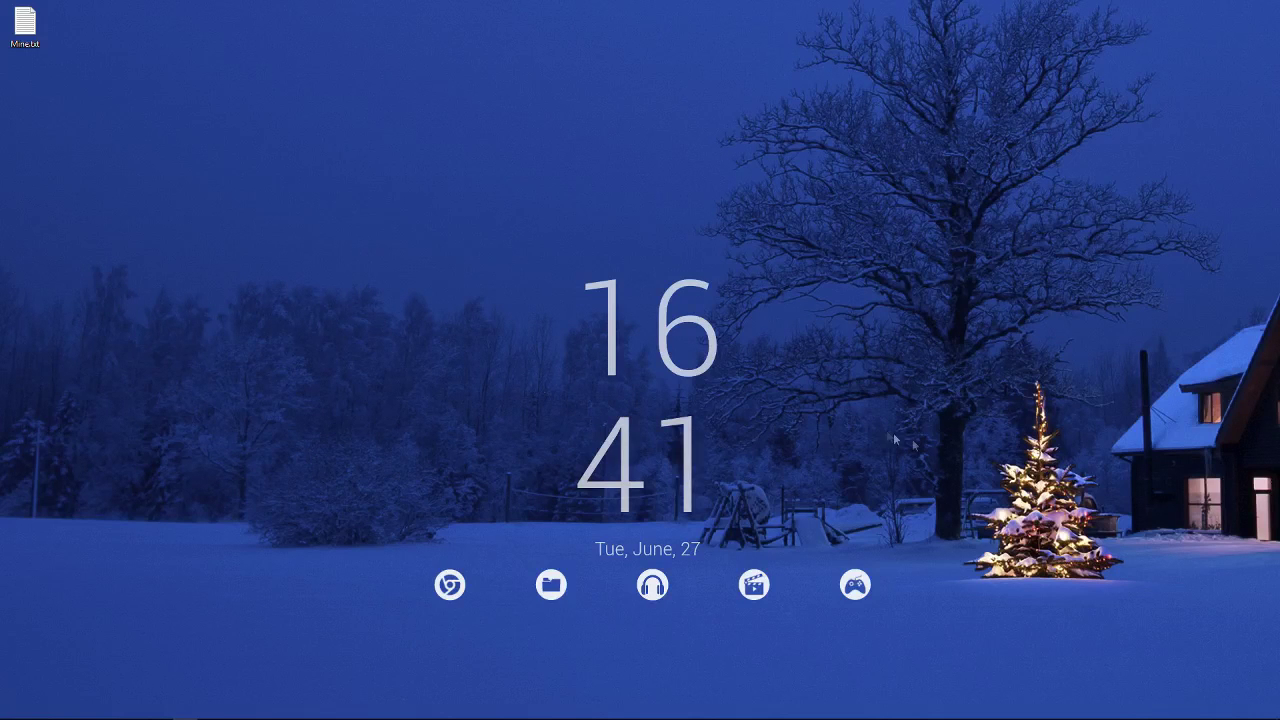
Step: Open the Mine.txt notes beside the Eth folder in File Explorer and select the Ethminer link
double_click(25, 28)
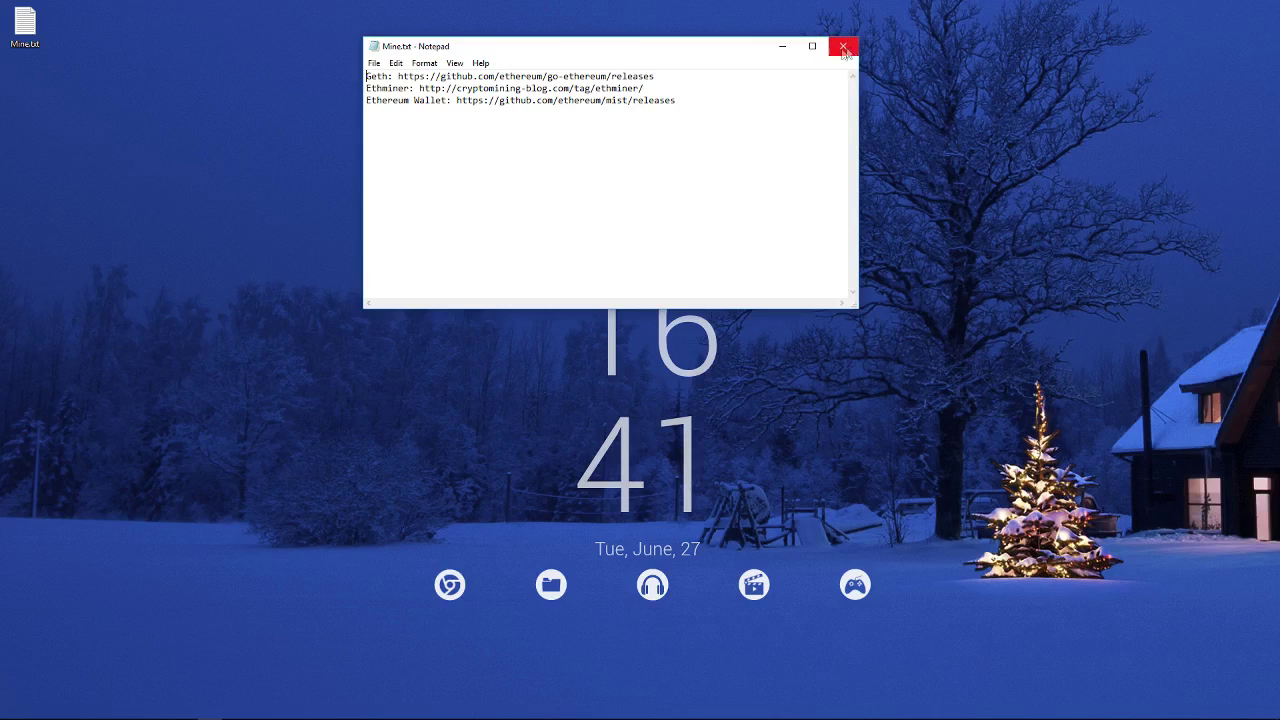
left_click(550, 586)
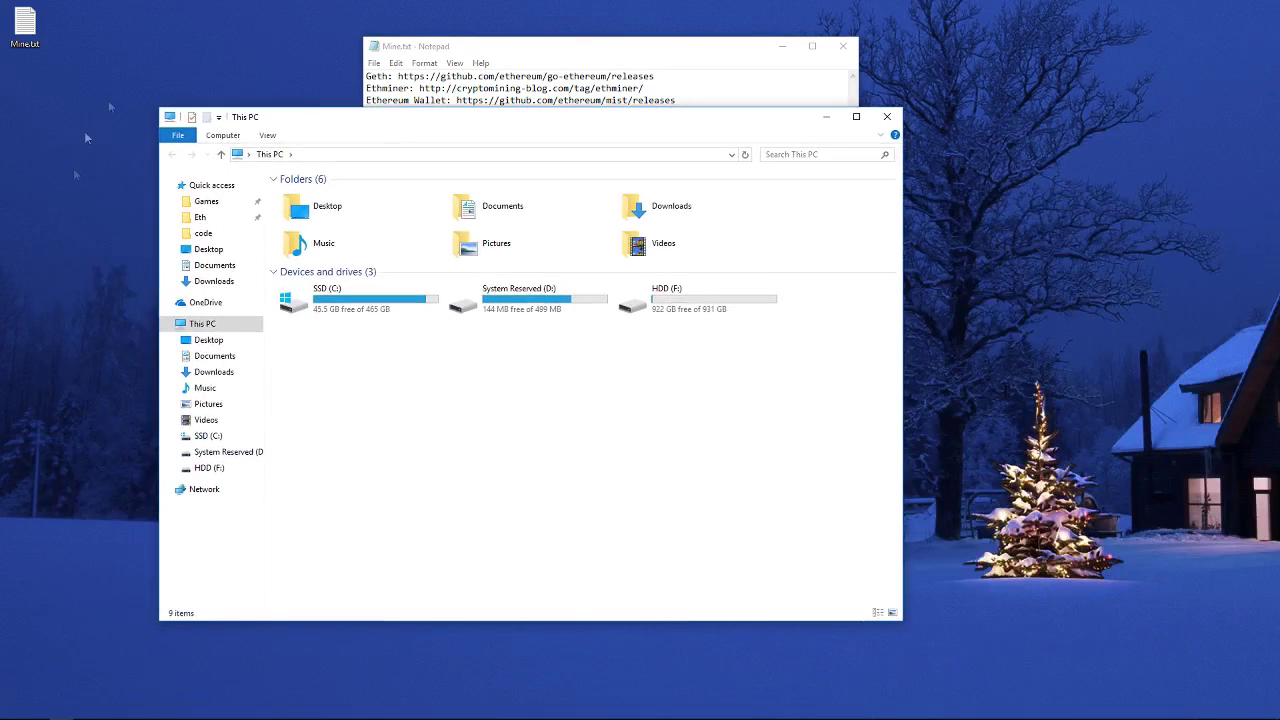
left_click(201, 219)
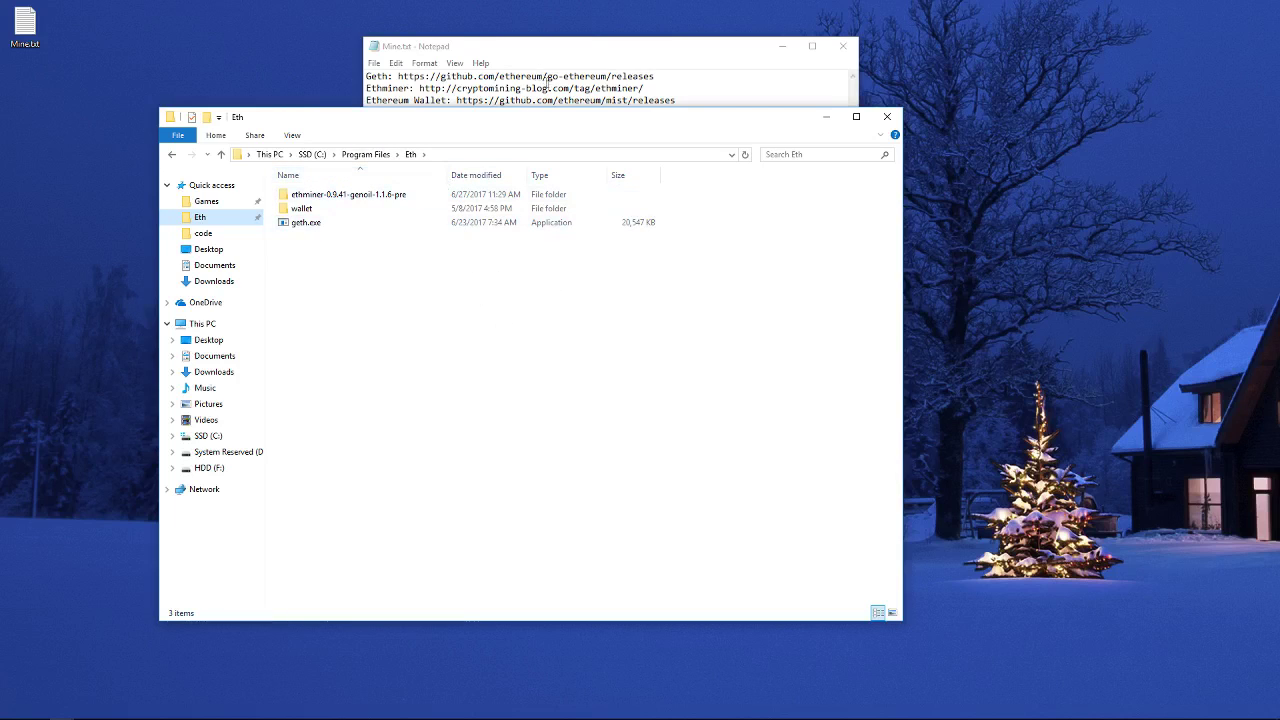
left_click(628, 62)
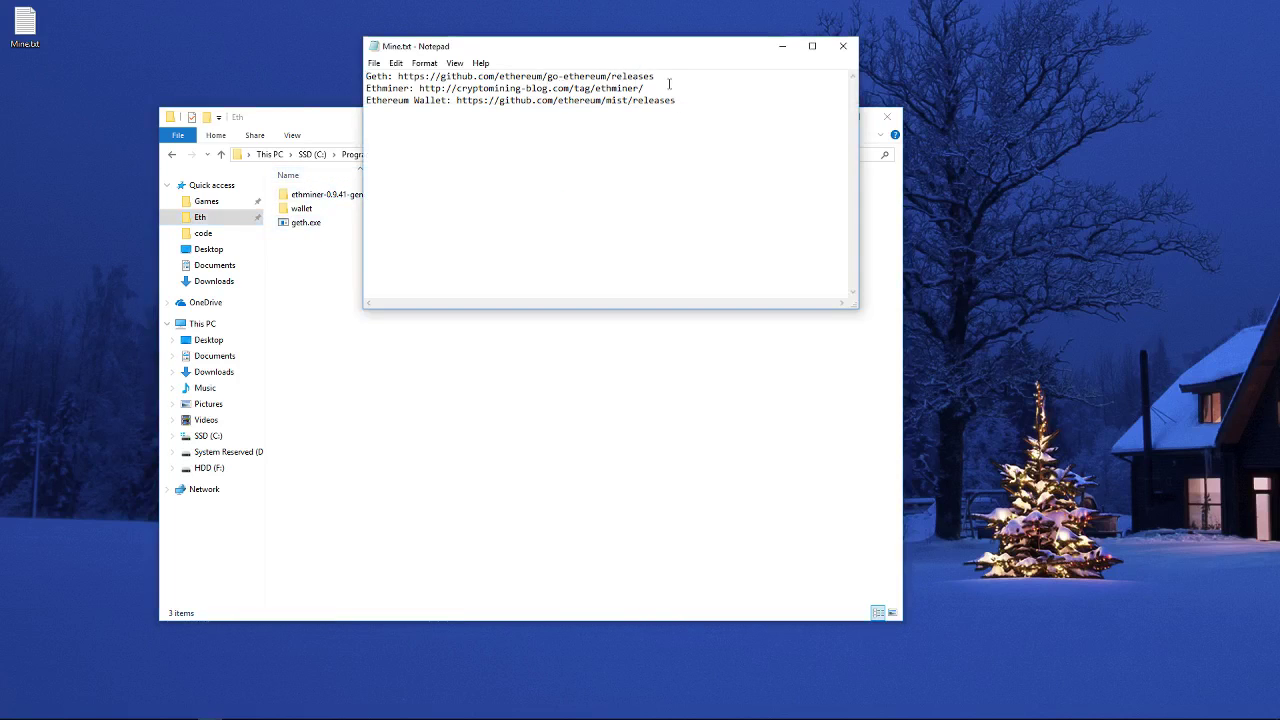
left_click_drag(645, 88, 418, 88)
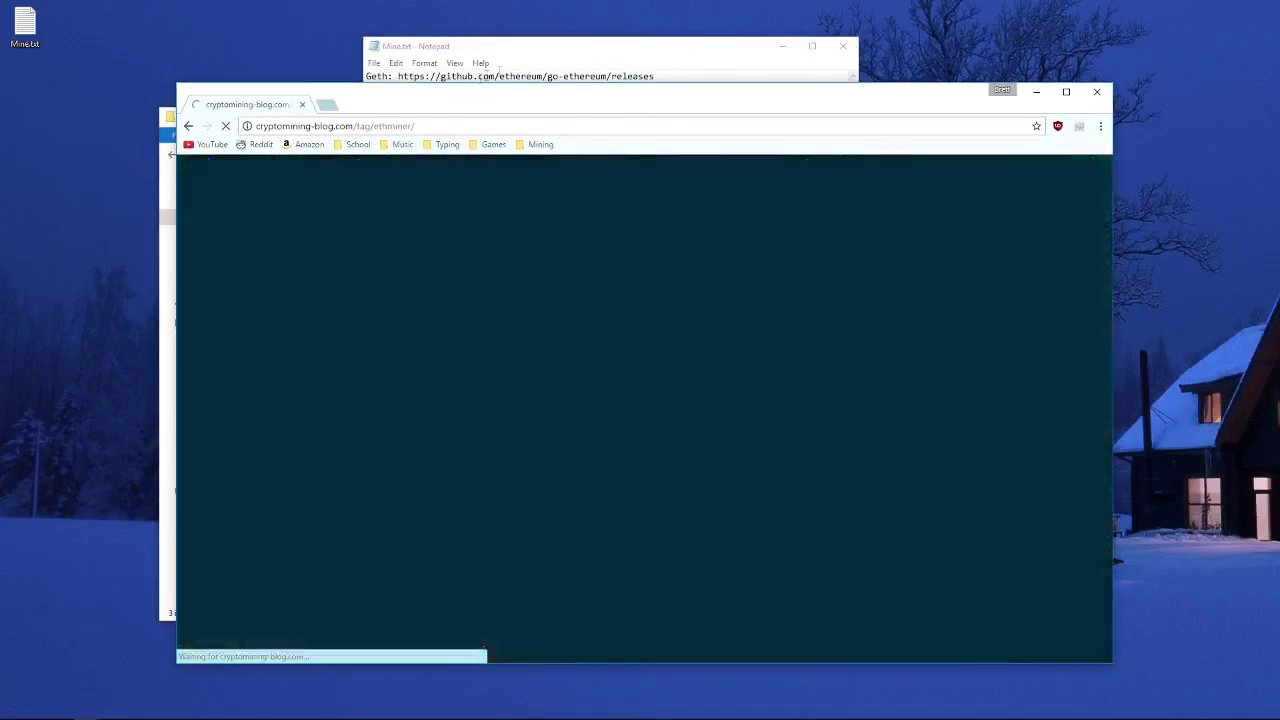
Step: Open the New Ethminer 0.9.41-genoil-1.1.6 blog post, then close Chrome and hide Notepad
scroll(523, 291, "down", 6)
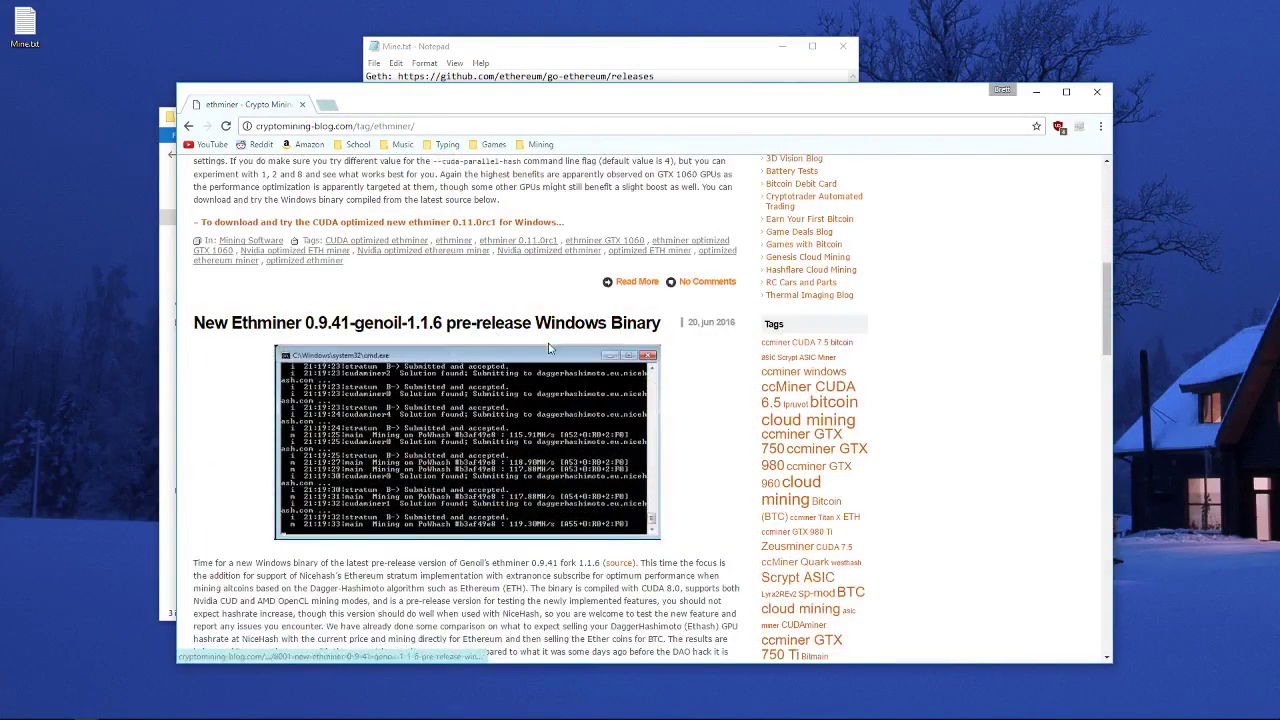
scroll(460, 340, "down", 3)
scroll(365, 337, "up", 2)
scroll(364, 336, "up", 1)
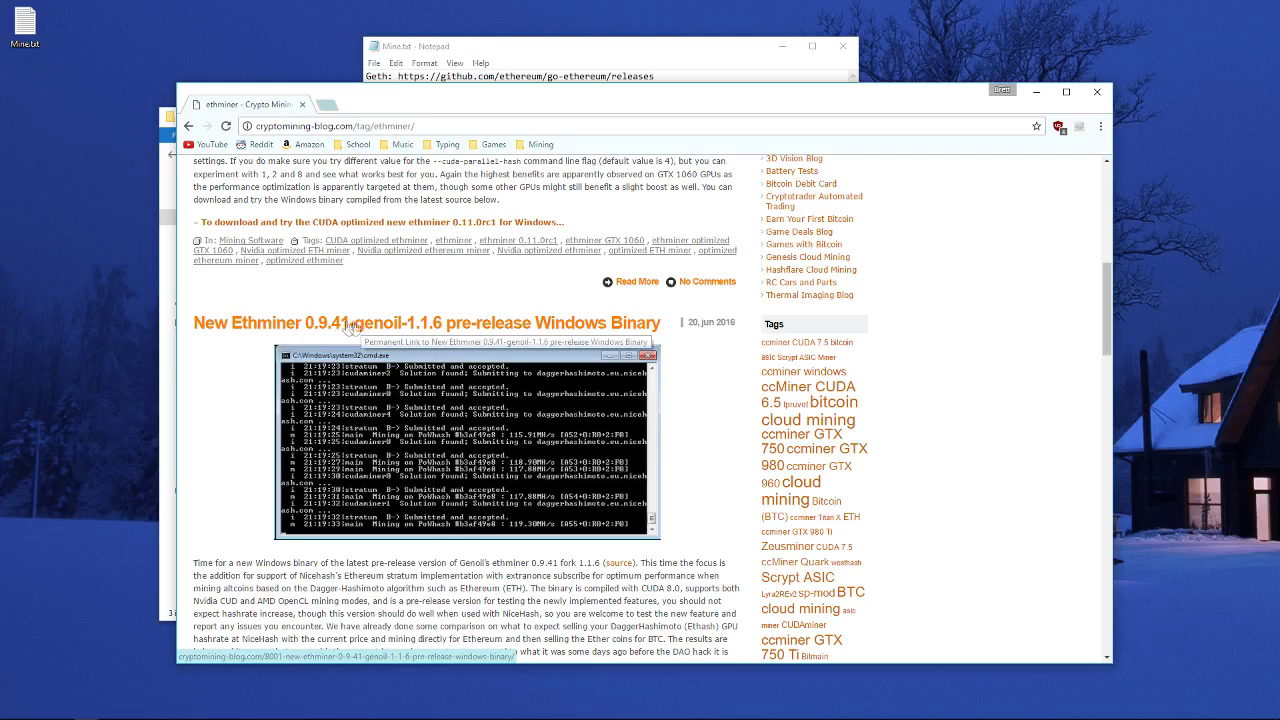
left_click(527, 326)
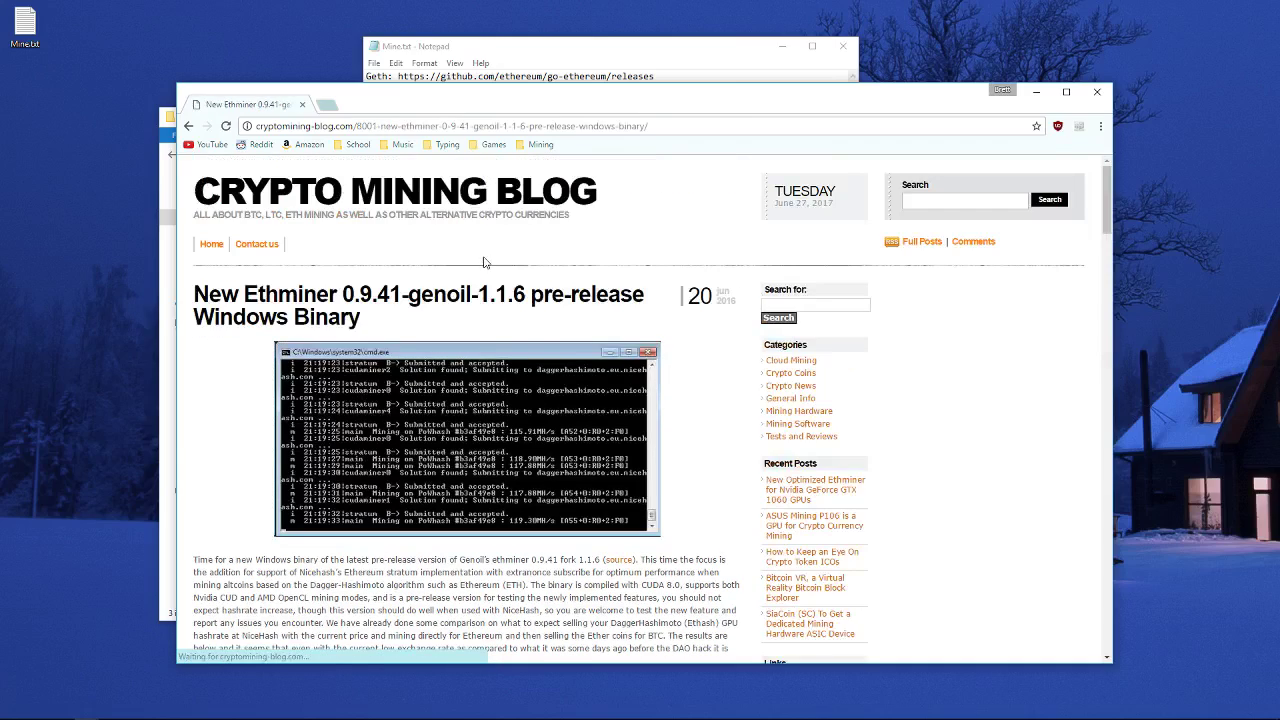
scroll(512, 350, "down", 3)
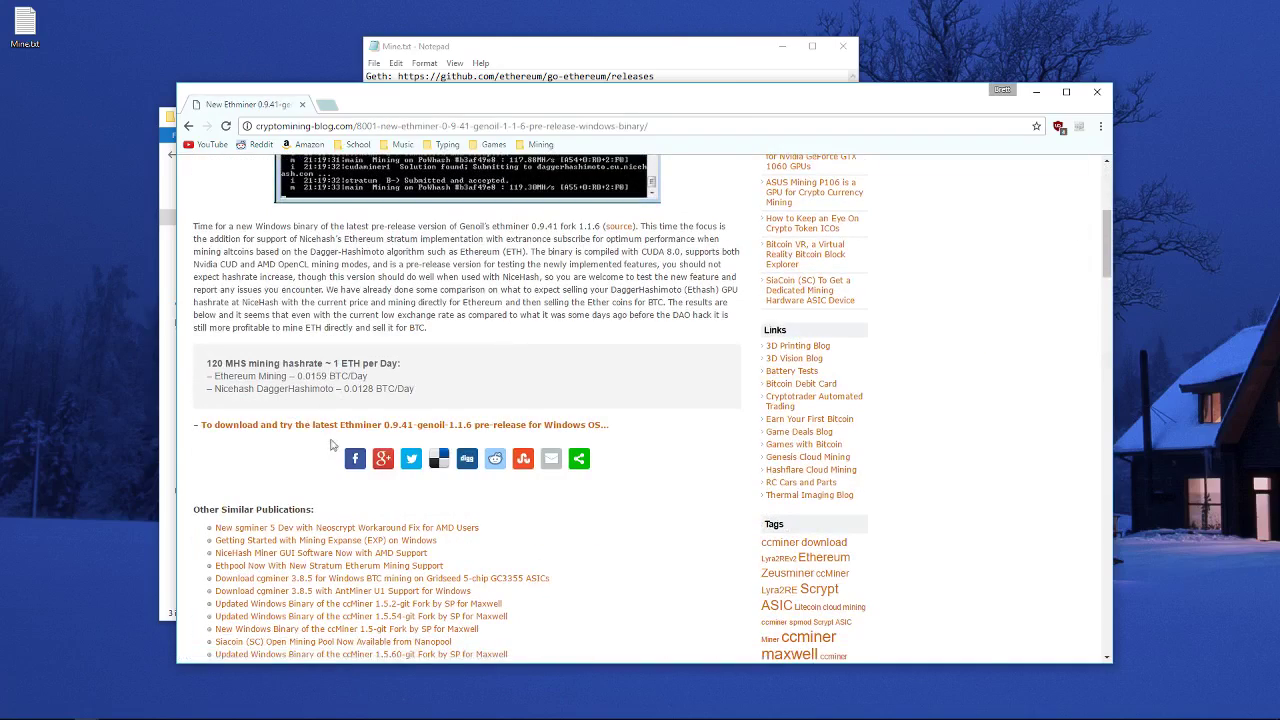
left_click(1097, 92)
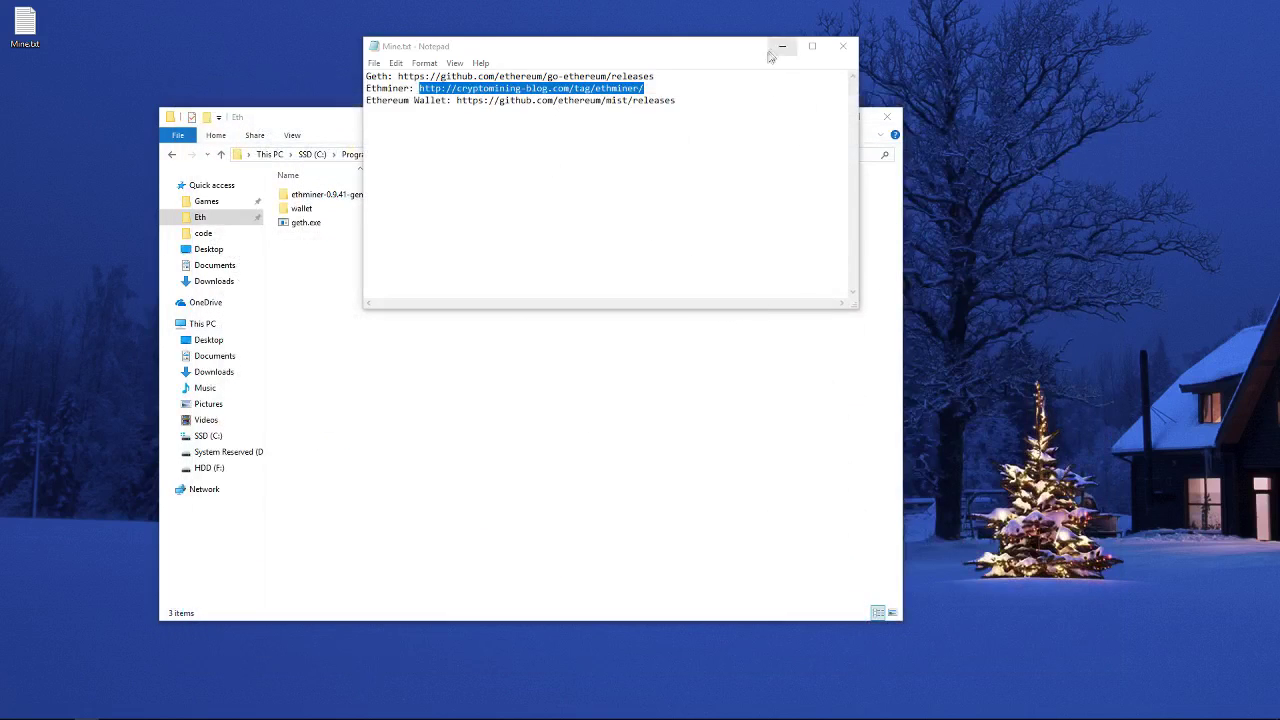
left_click(782, 46)
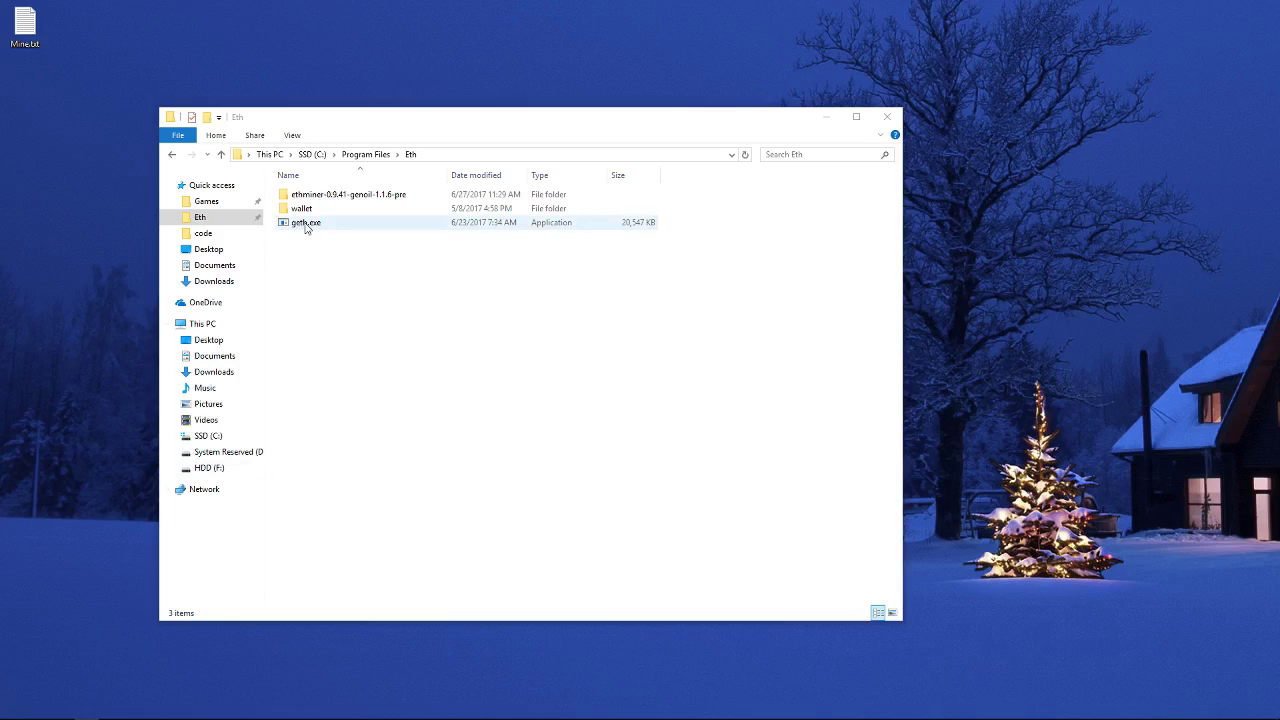
Step: Launch Command Prompt by searching cmd and place it beside the Eth folder
key("super")
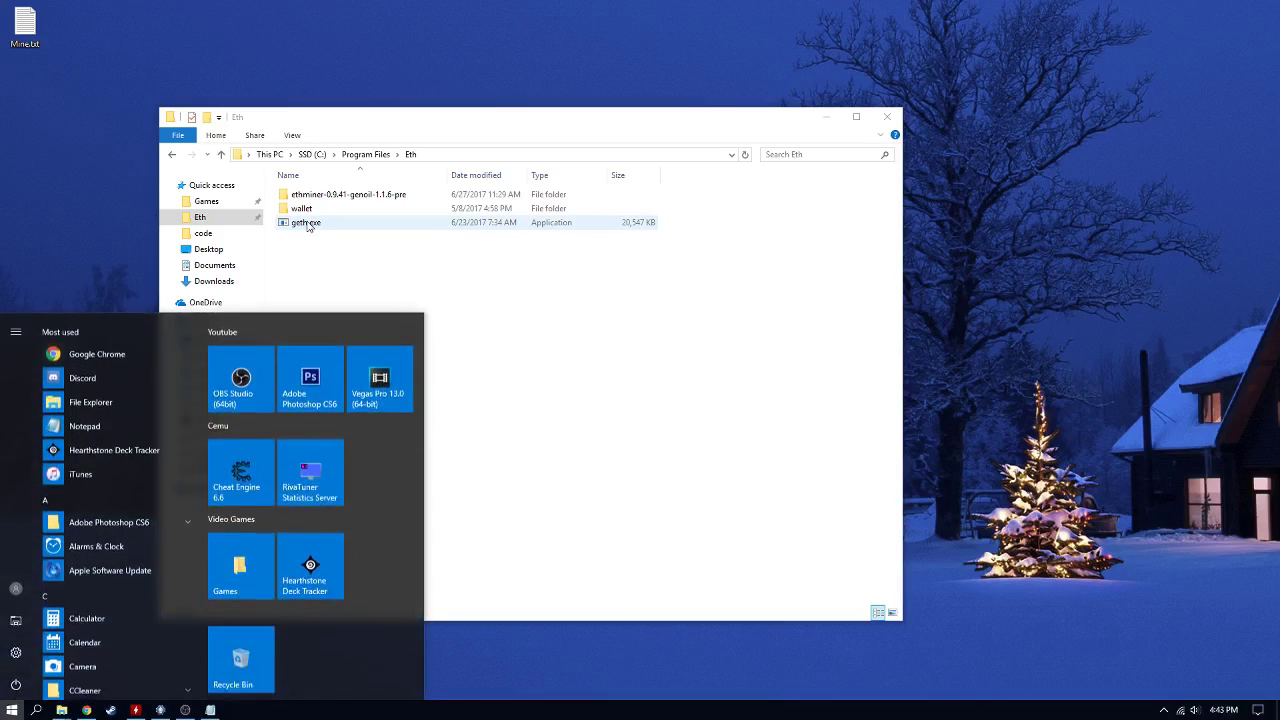
type("cmd")
key("Return")
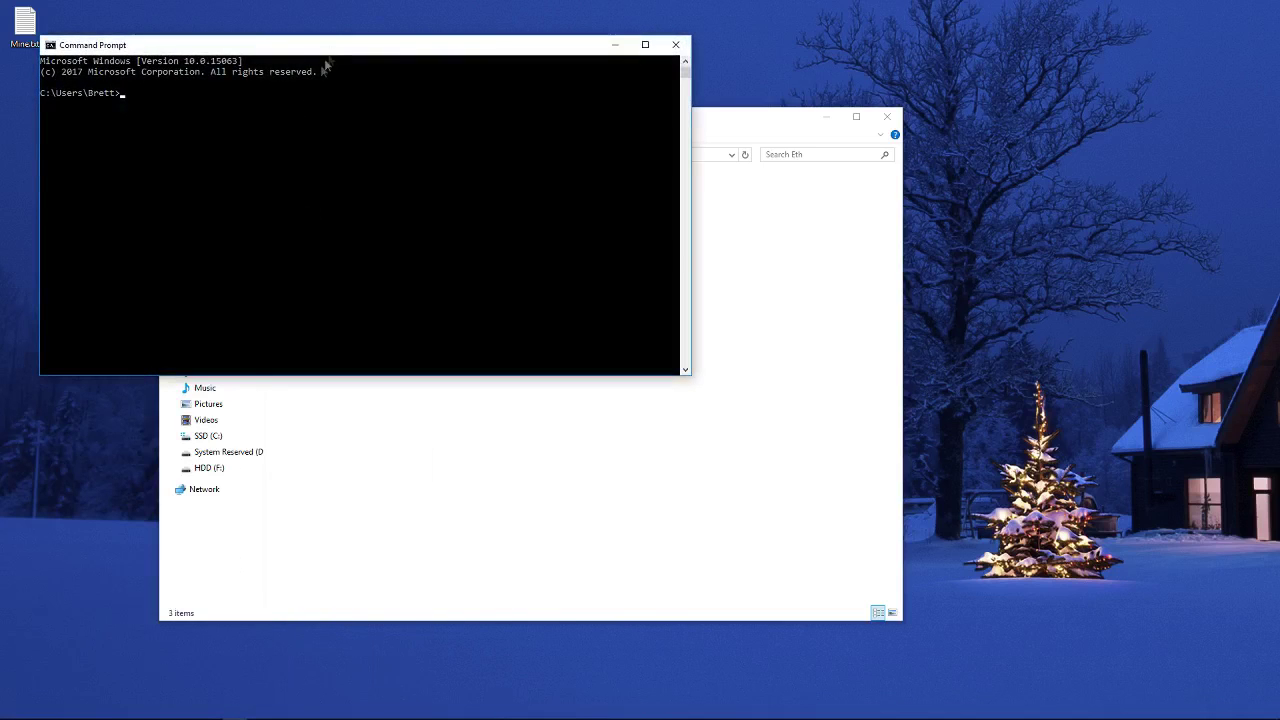
left_click_drag(330, 44, 616, 140)
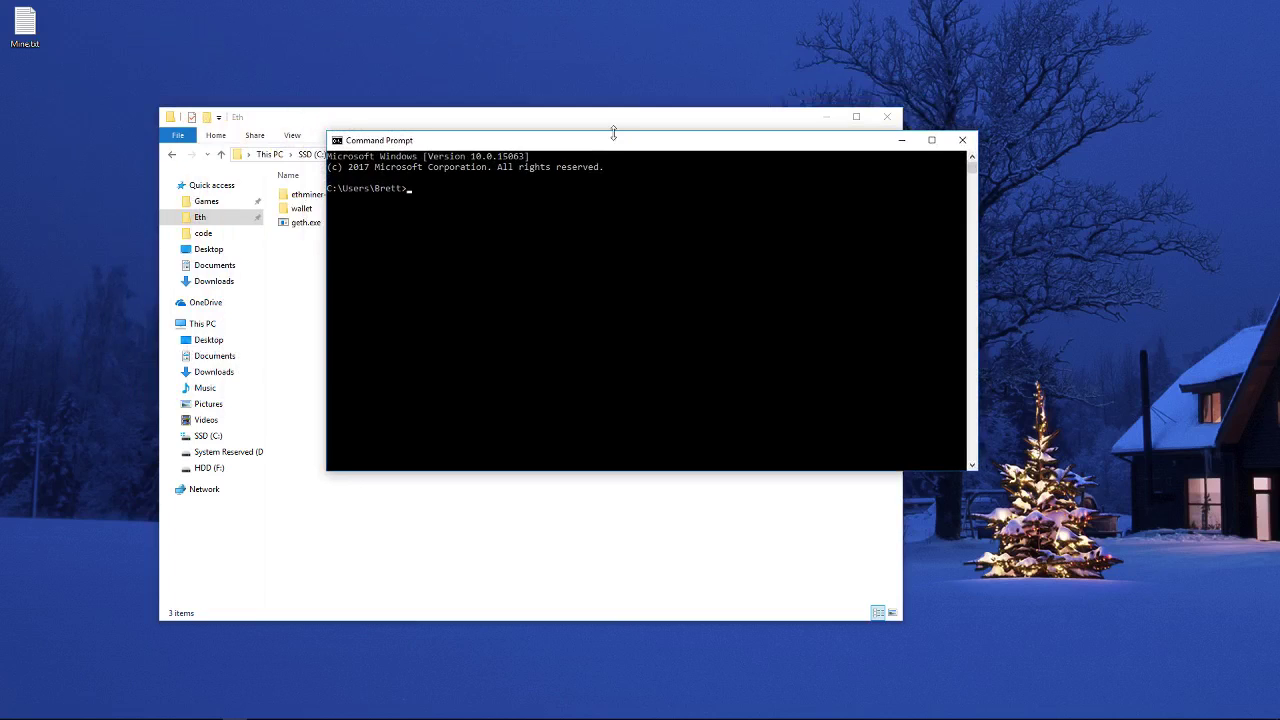
Step: Start a cd C:\ command and expose the Eth folder's full path C:\Program Files\Eth
type("cd C:")
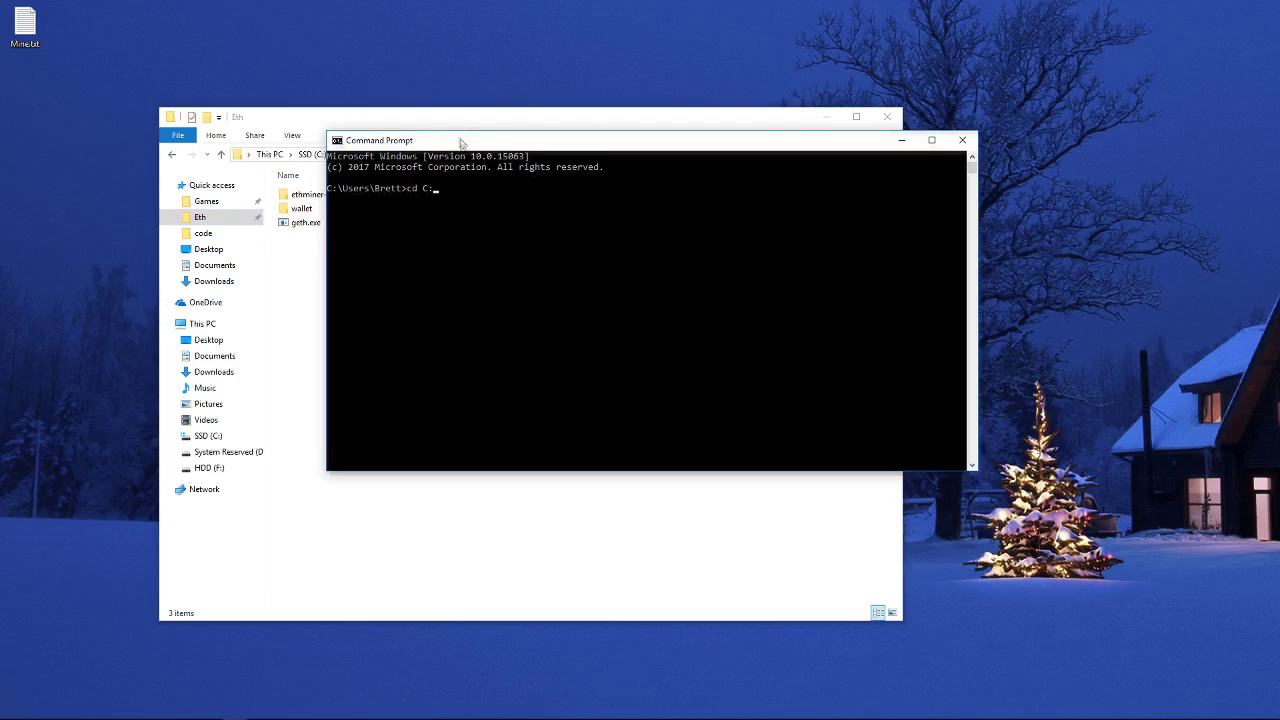
left_click_drag(457, 142, 706, 190)
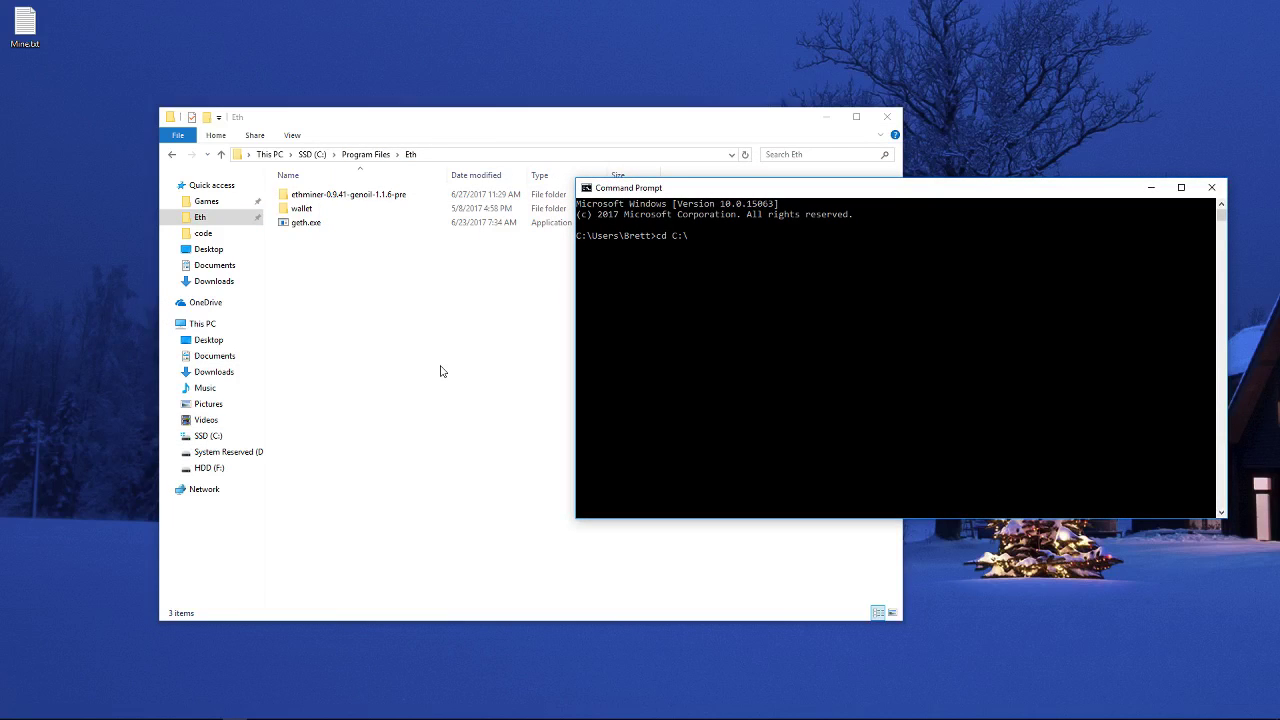
type("Eth")
key("BackSpace")
key("BackSpace")
key("BackSpace")
left_click(441, 155)
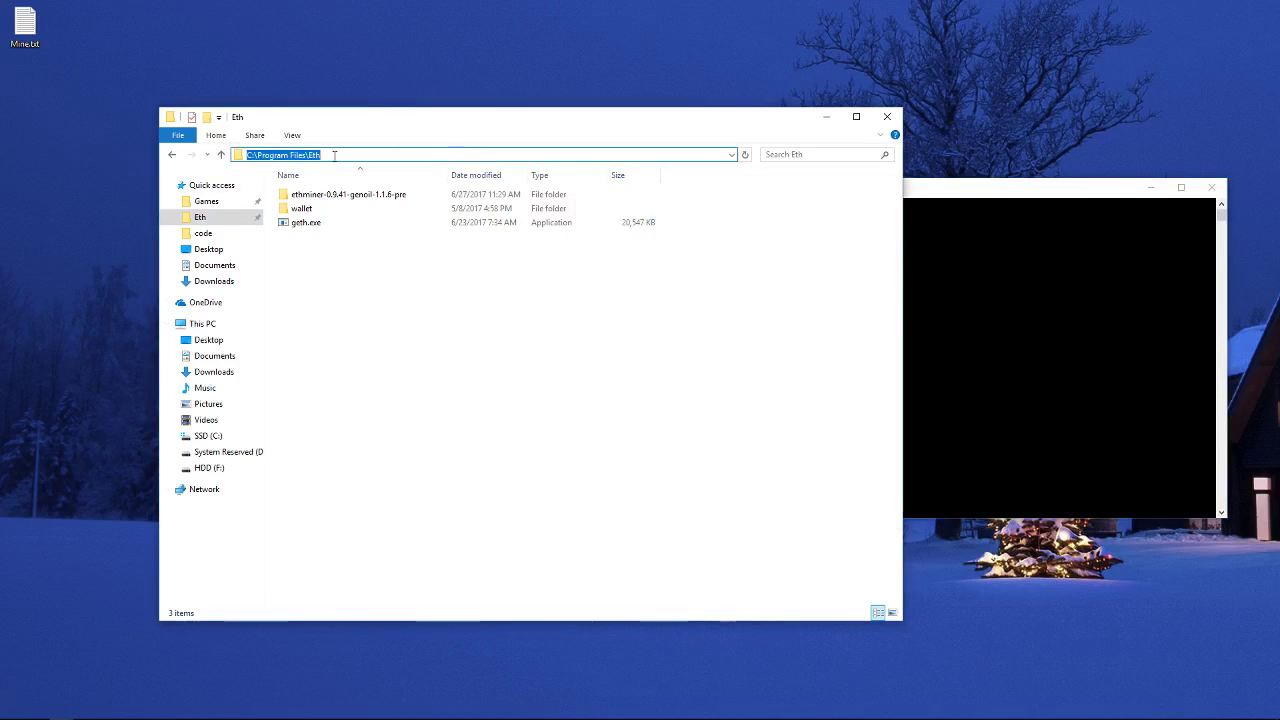
Step: Paste Program Files\Eth after cd C:\ and run it to enter the Eth folder
left_click_drag(333, 155, 255, 155)
key("super+c")
left_click(1024, 288)
left_click(706, 237)
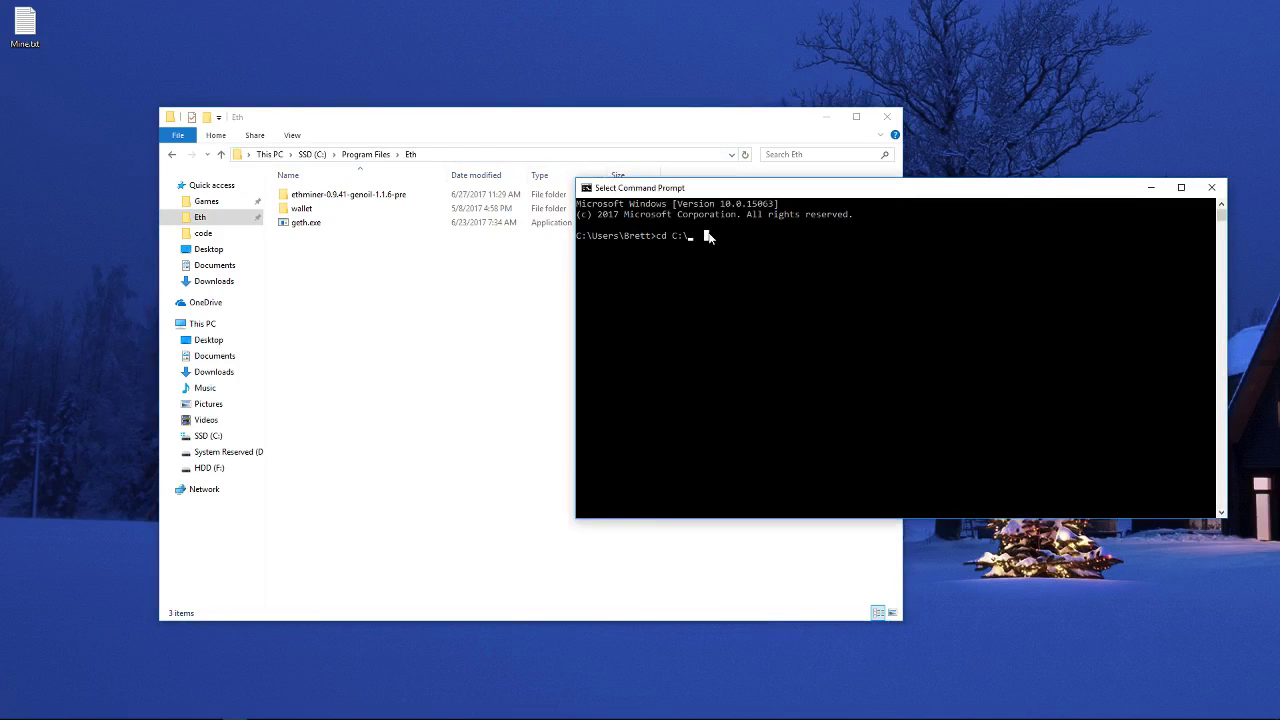
right_click(755, 257)
key("Return")
Step: Type and then erase a stray backslash and an unfinished 'geth account' command
type("\\")
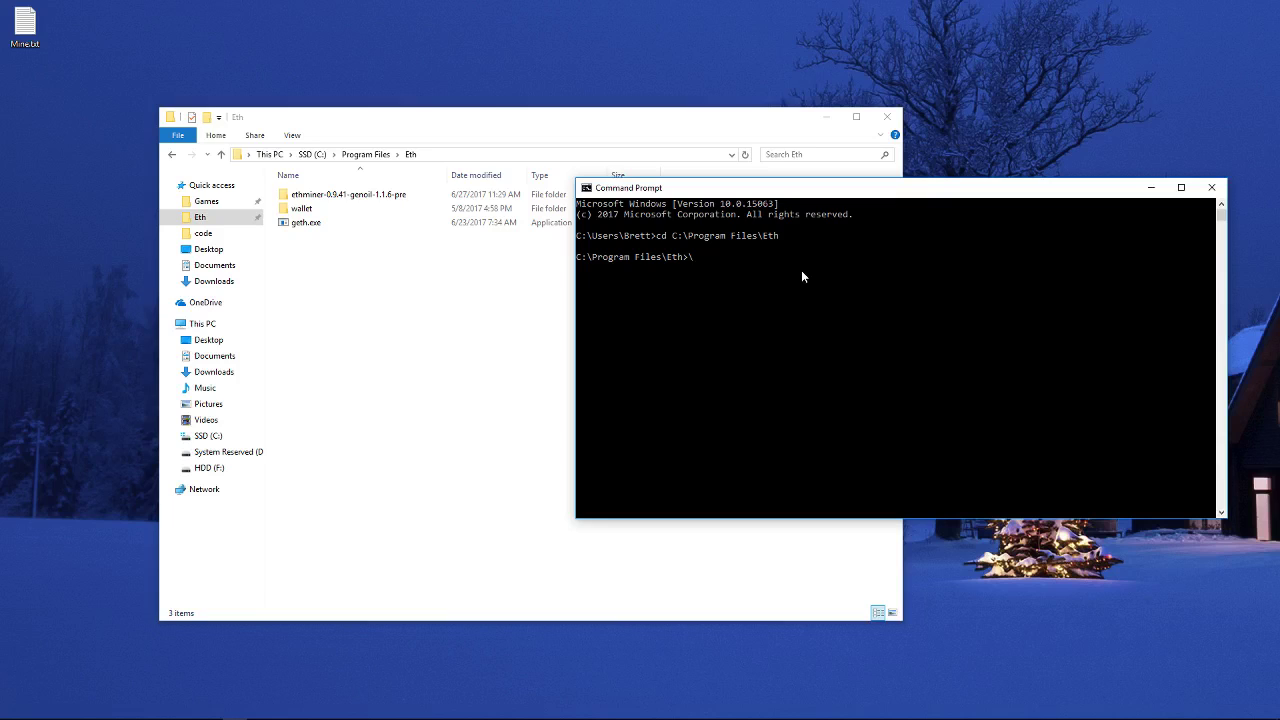
key("BackSpace")
type("geth account")
key("BackSpace")
key("BackSpace")
key("BackSpace")
key("BackSpace")
key("BackSpace")
key("BackSpace")
key("BackSpace")
key("BackSpace")
key("BackSpace")
key("BackSpace")
key("BackSpace")
key("BackSpace")
key("BackSpace")
key("BackSpace")
key("BackSpace")
Step: Close Command Prompt and browse the wallet and ethminer-0.9.41-genoil-1.1.6-pre folders, returning to Eth
left_click(1211, 187)
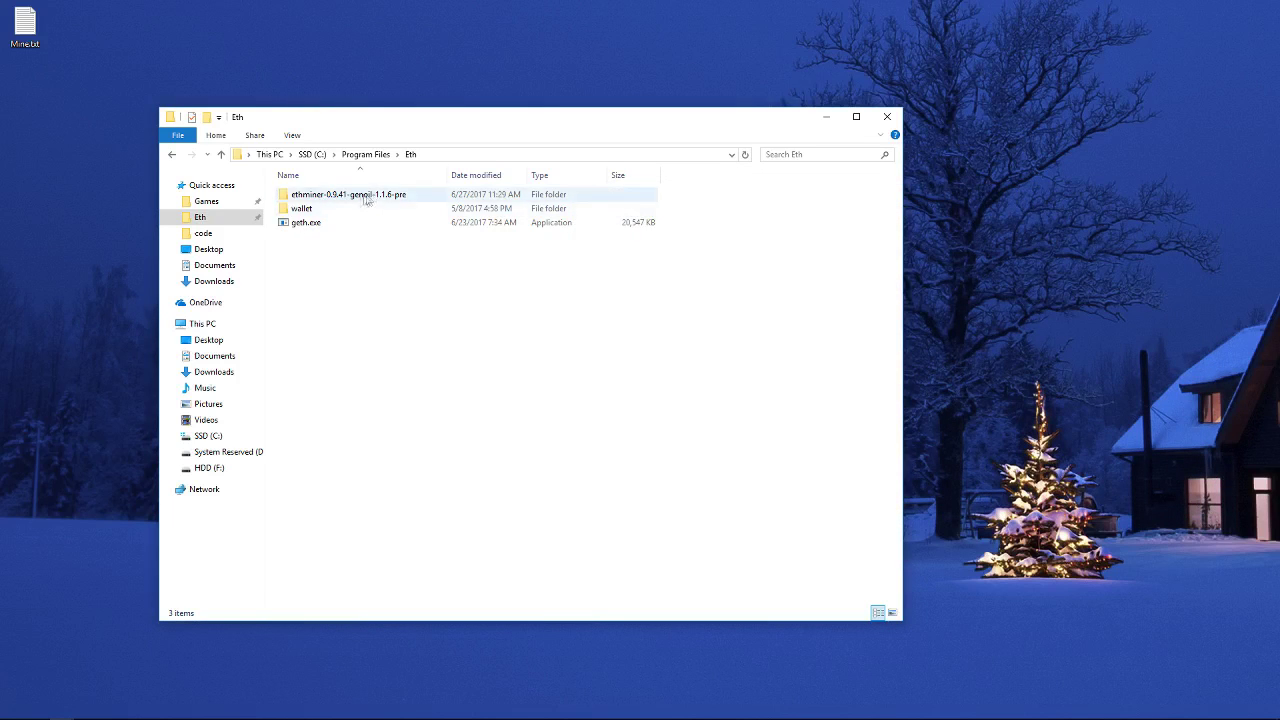
double_click(318, 209)
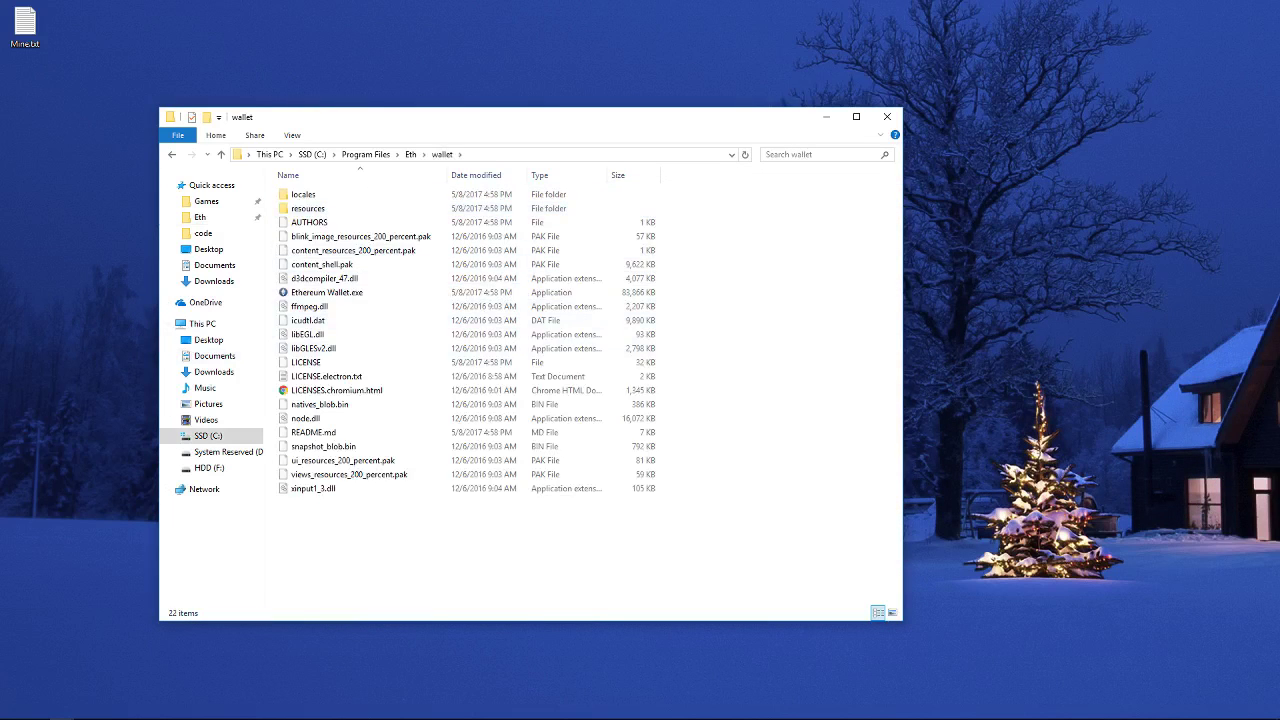
key("BackSpace")
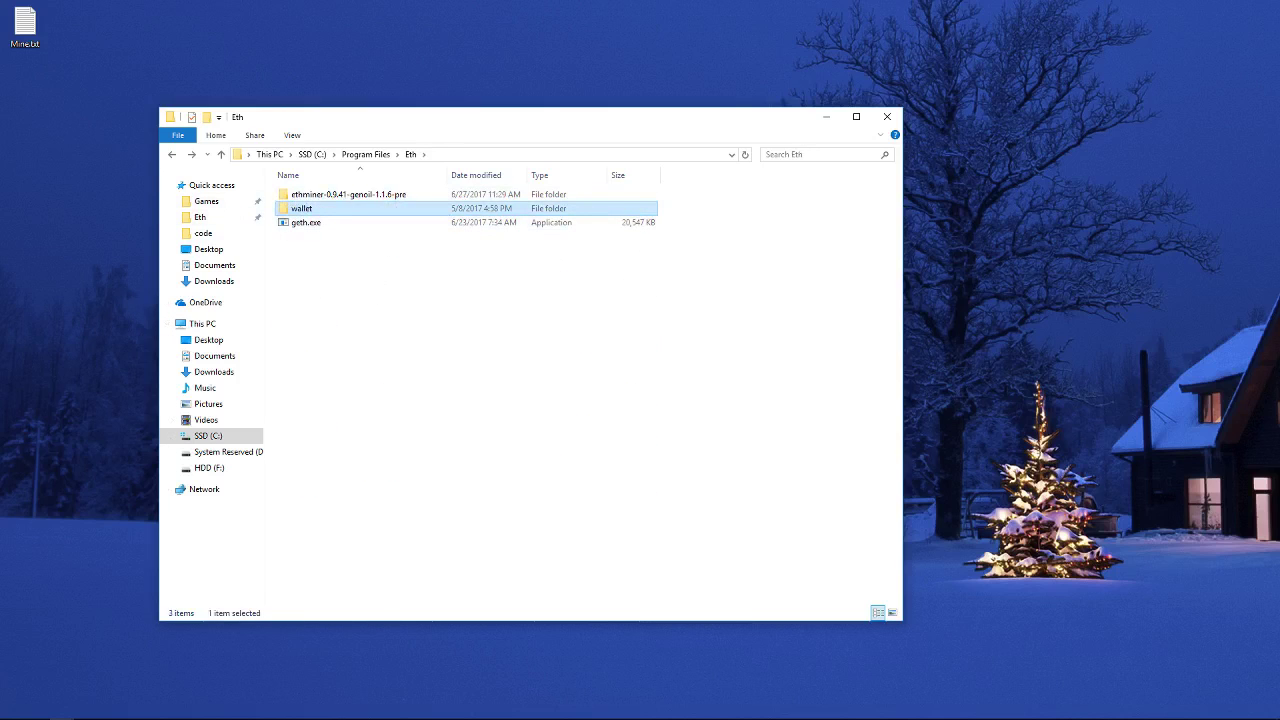
double_click(340, 210)
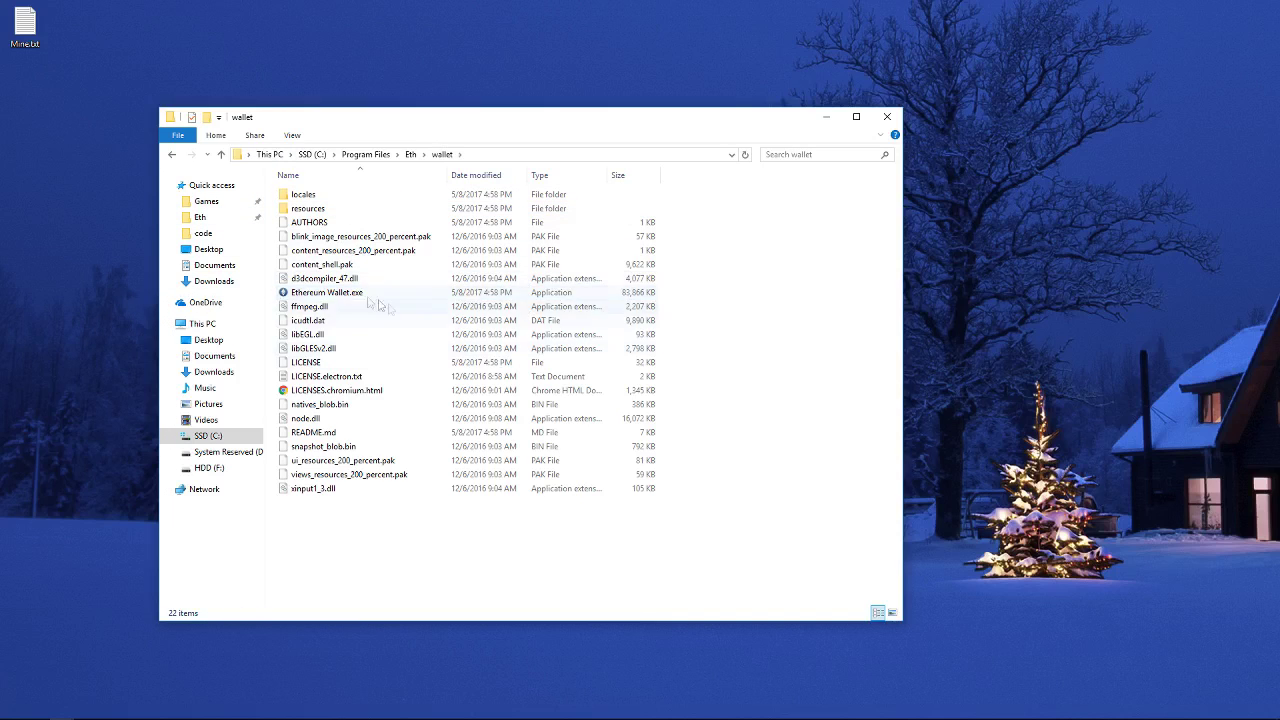
key("BackSpace")
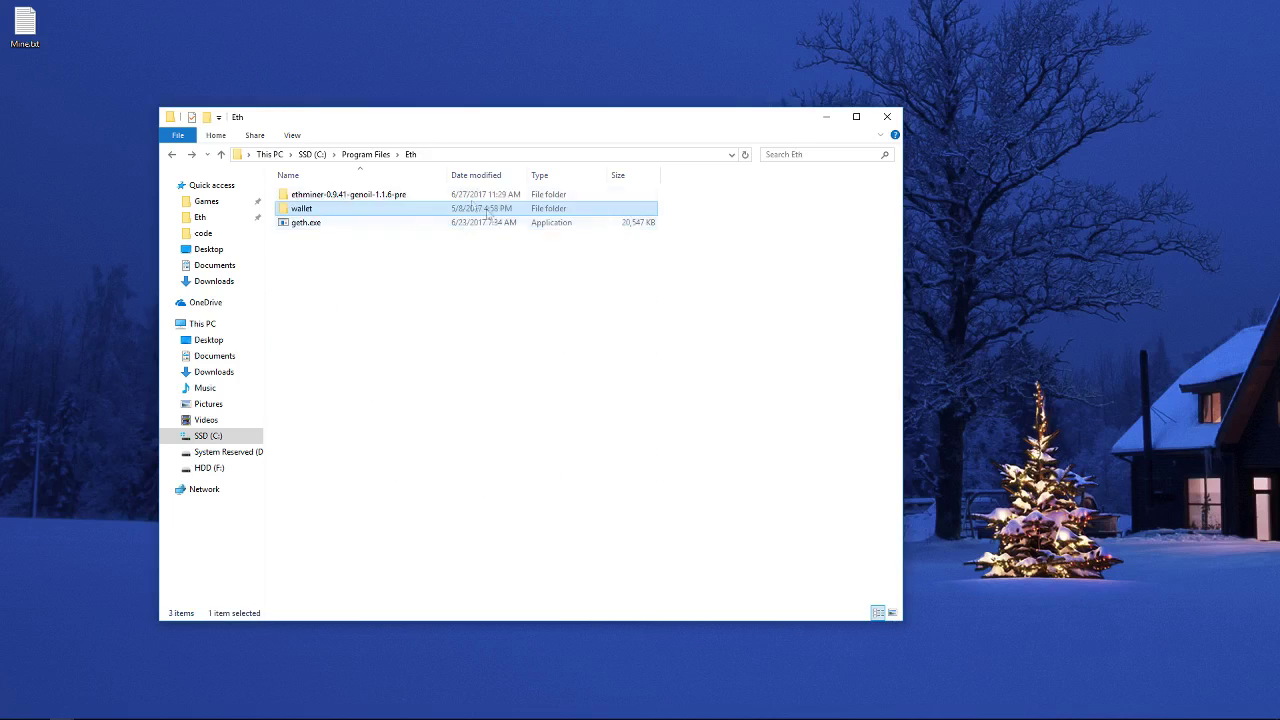
double_click(309, 210)
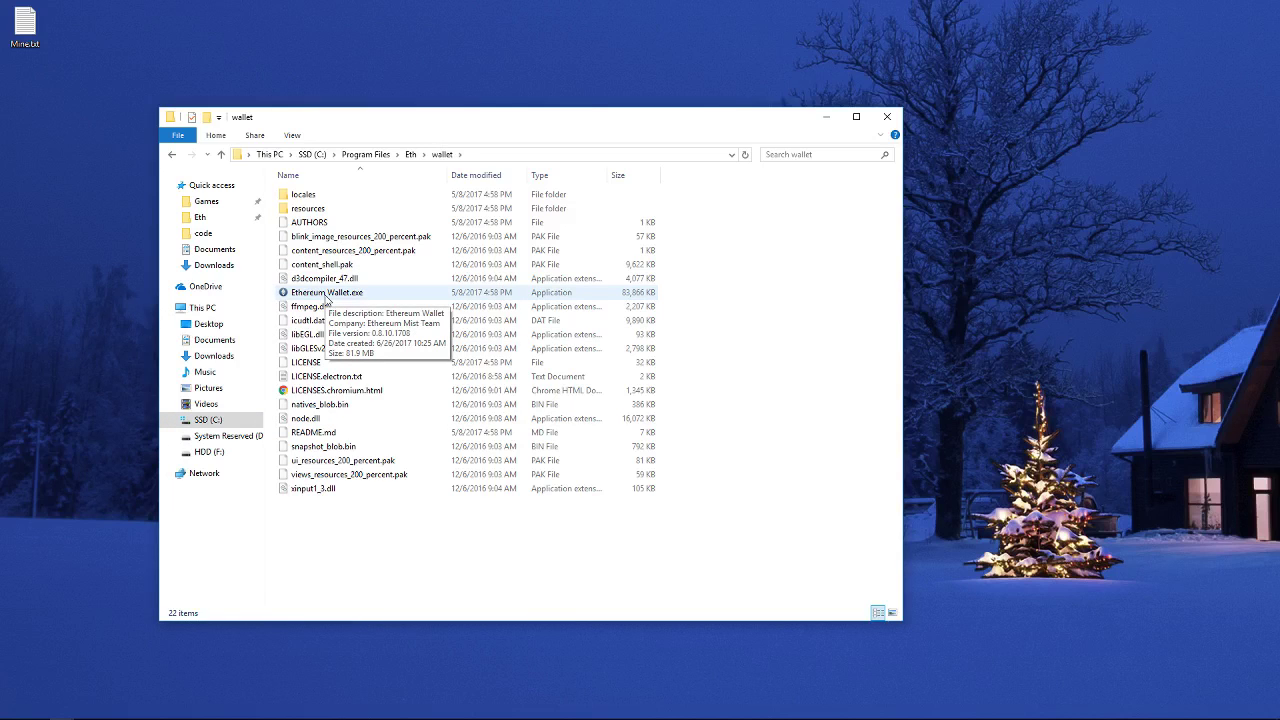
key("BackSpace")
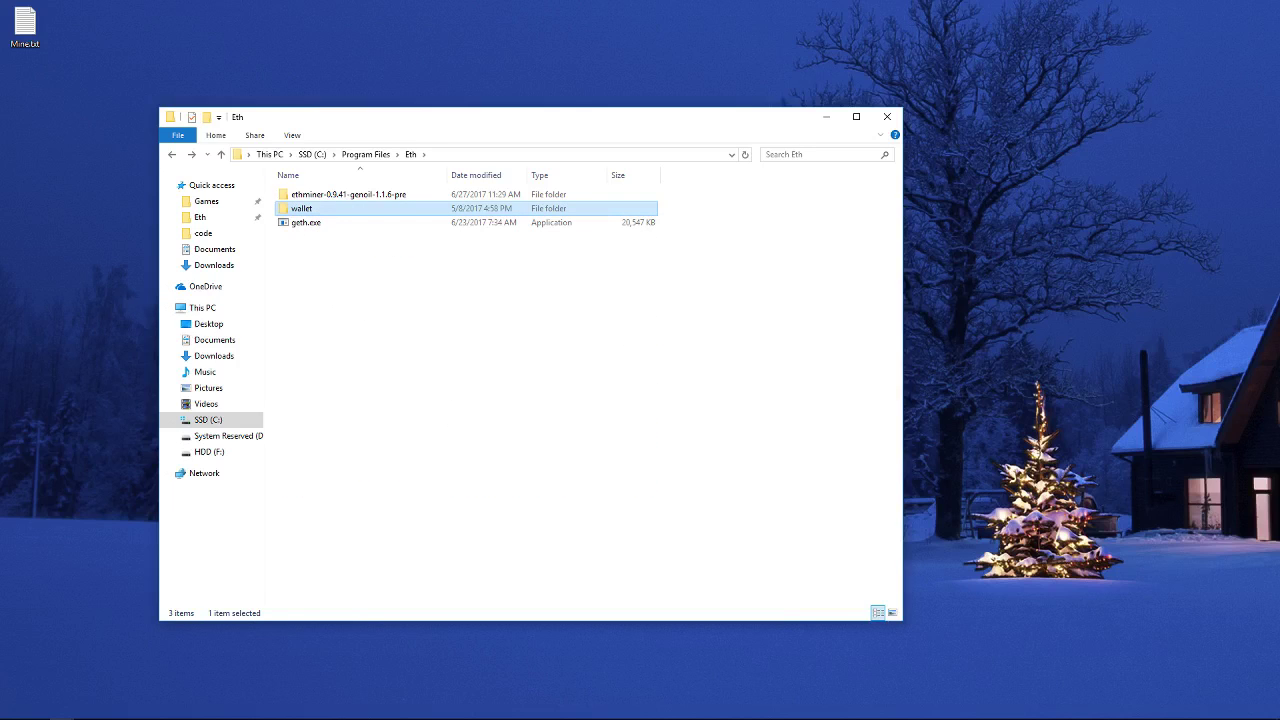
double_click(367, 197)
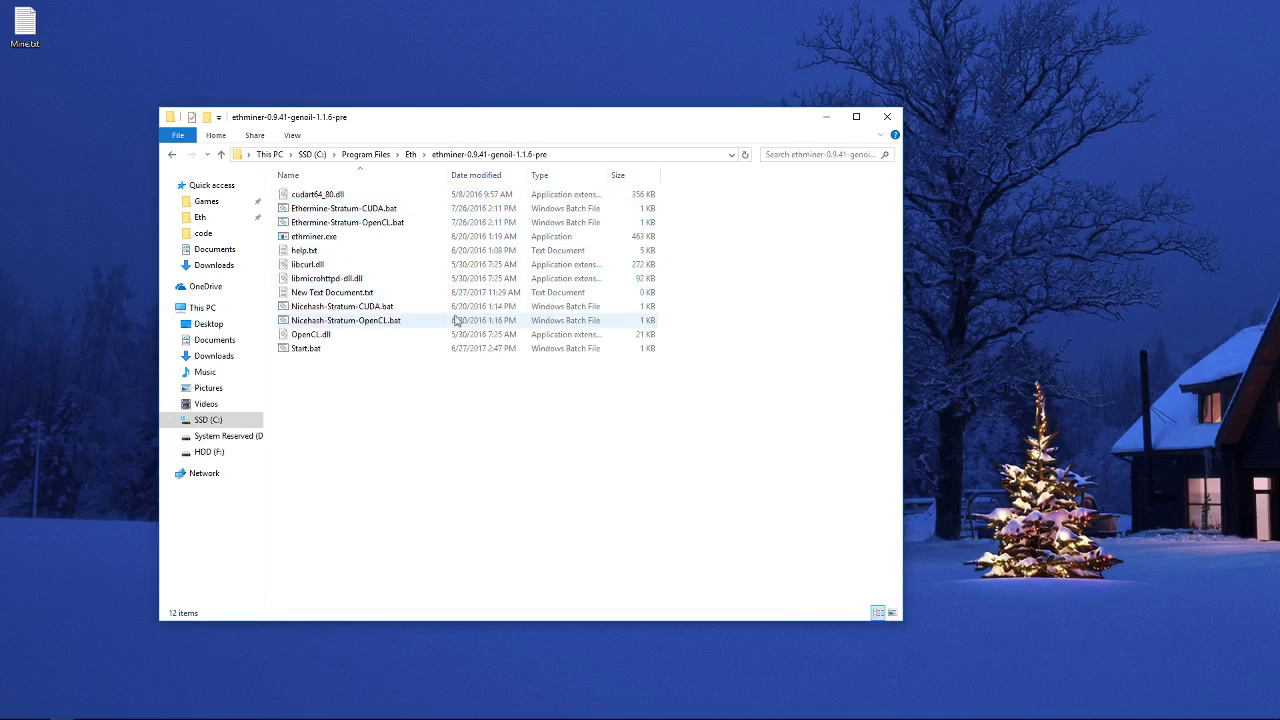
key("BackSpace")
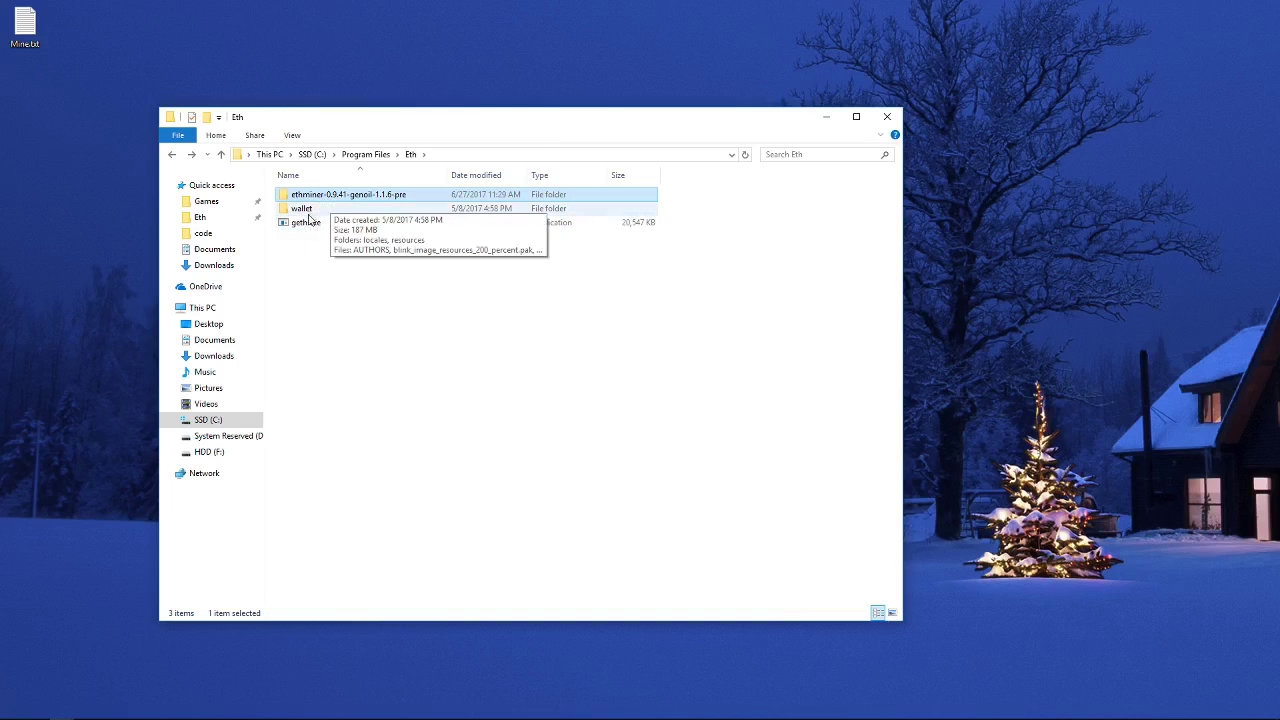
Step: Open the ethminer-0.9.41-genoil-1.1.6-pre folder and create a new text document there
double_click(369, 197)
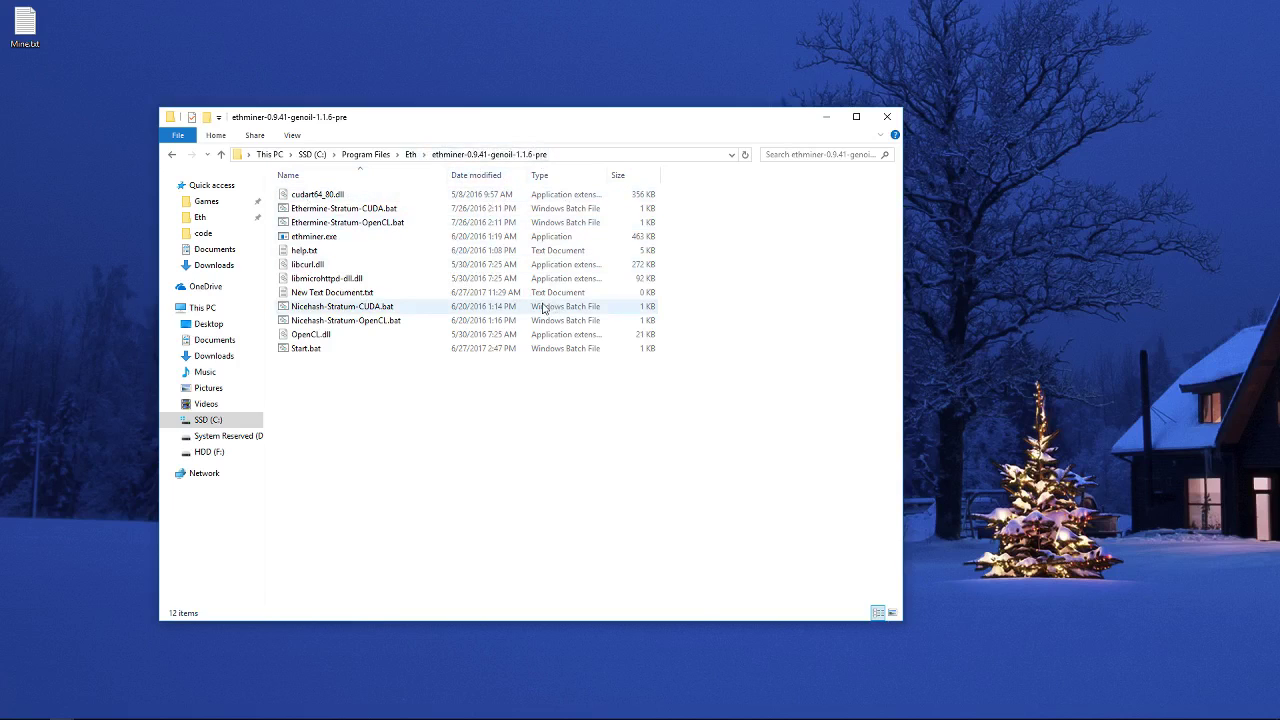
right_click(325, 385)
mouse_move(372, 543)
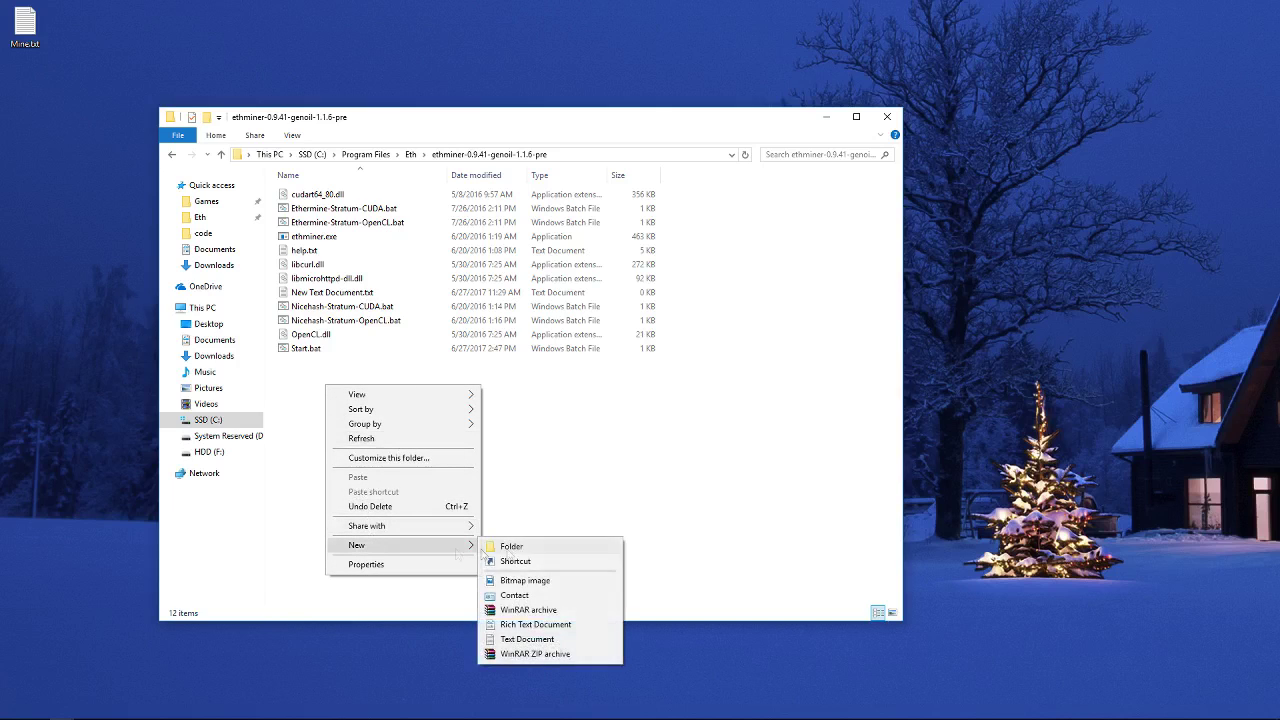
left_click(530, 643)
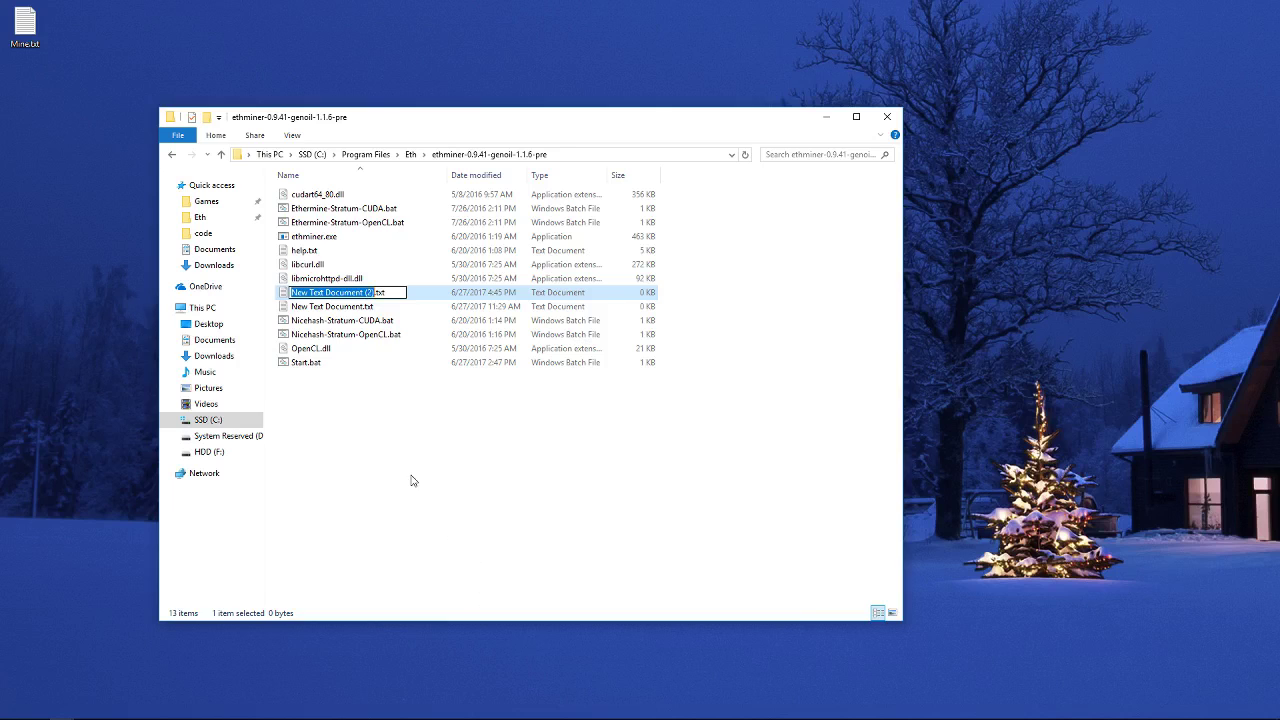
Step: Delete the extra New Text Document (2).txt, leaving 12 items
right_click(395, 298)
left_click(340, 284)
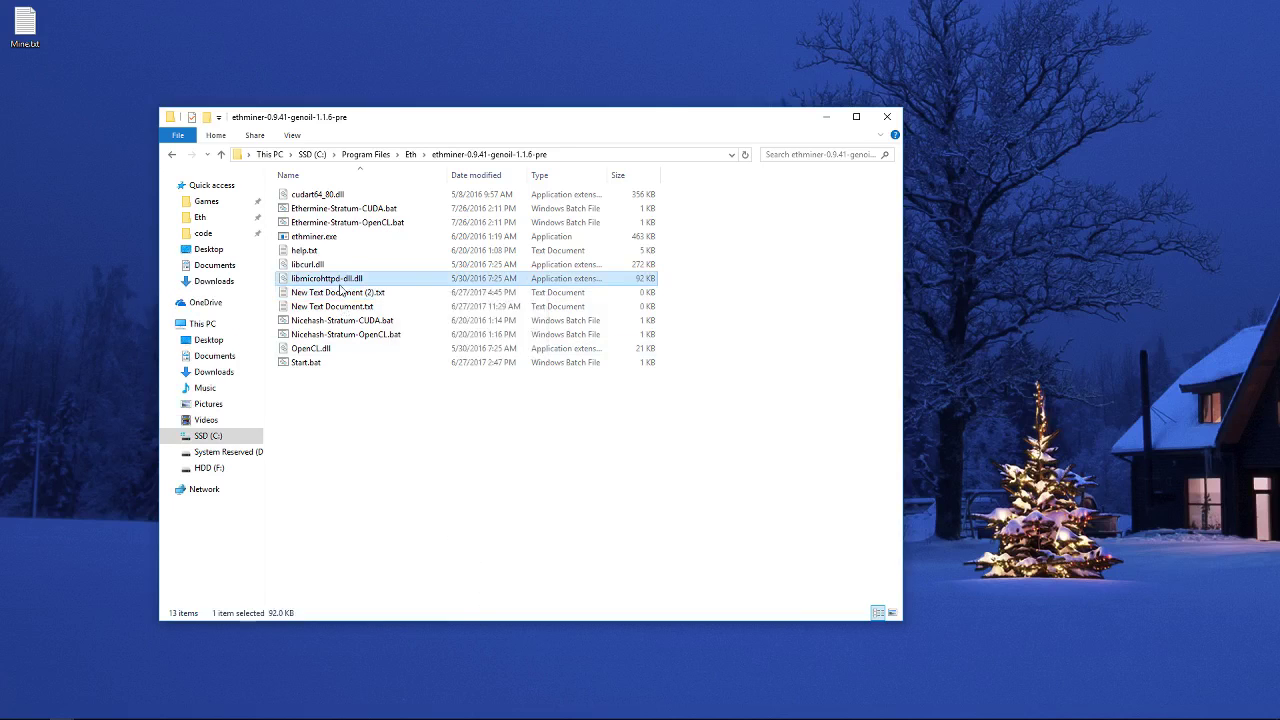
right_click(338, 285)
right_click(326, 294)
left_click(342, 524)
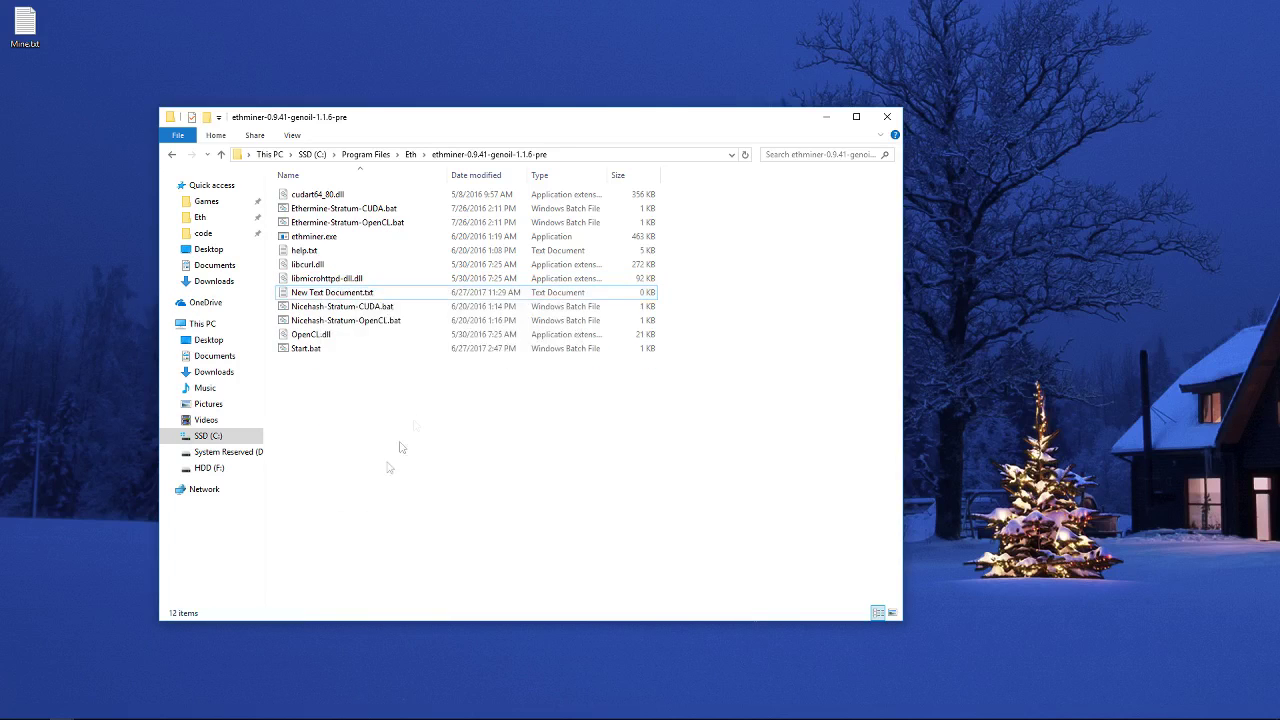
Step: Open New Text Document.txt and copy in Start.bat's setx lines and ethminer command
double_click(370, 294)
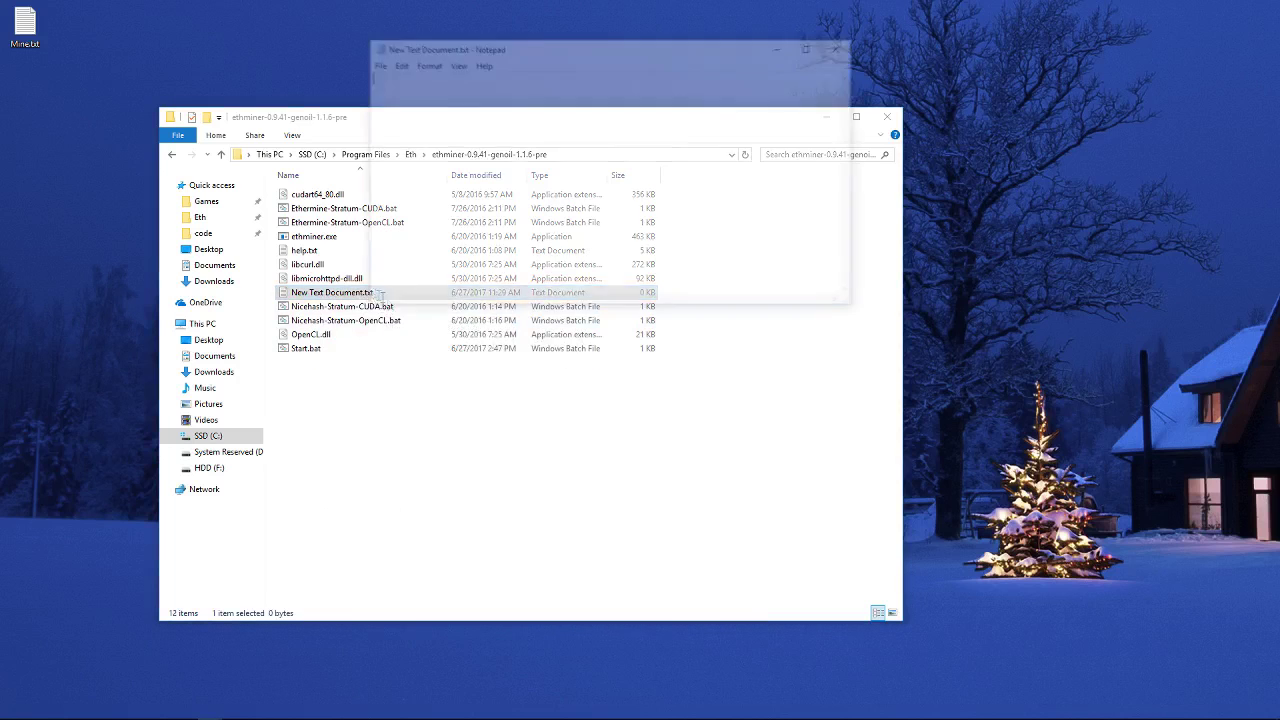
left_click_drag(514, 54, 838, 163)
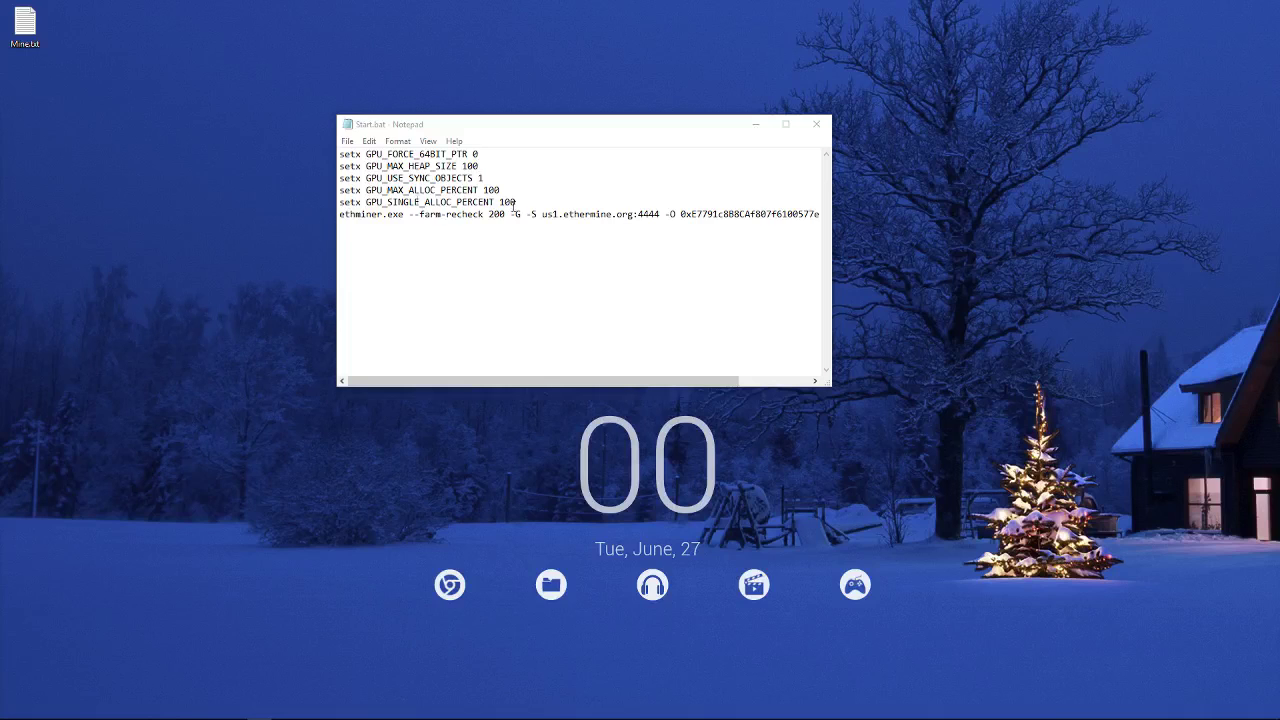
left_click_drag(340, 152, 846, 236)
left_click(681, 256)
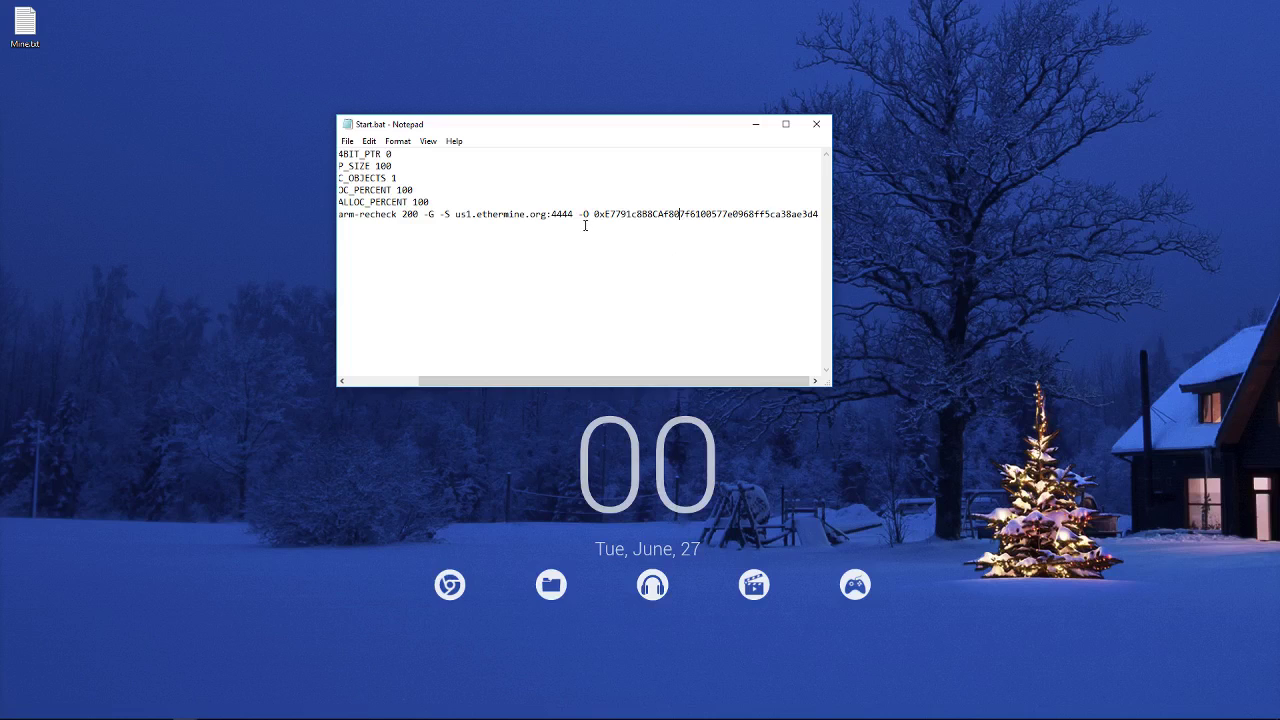
left_click_drag(548, 383, 610, 386)
Step: Compare the -O payout address with the Ethereum Wallet's Main account address
left_click_drag(606, 215, 813, 215)
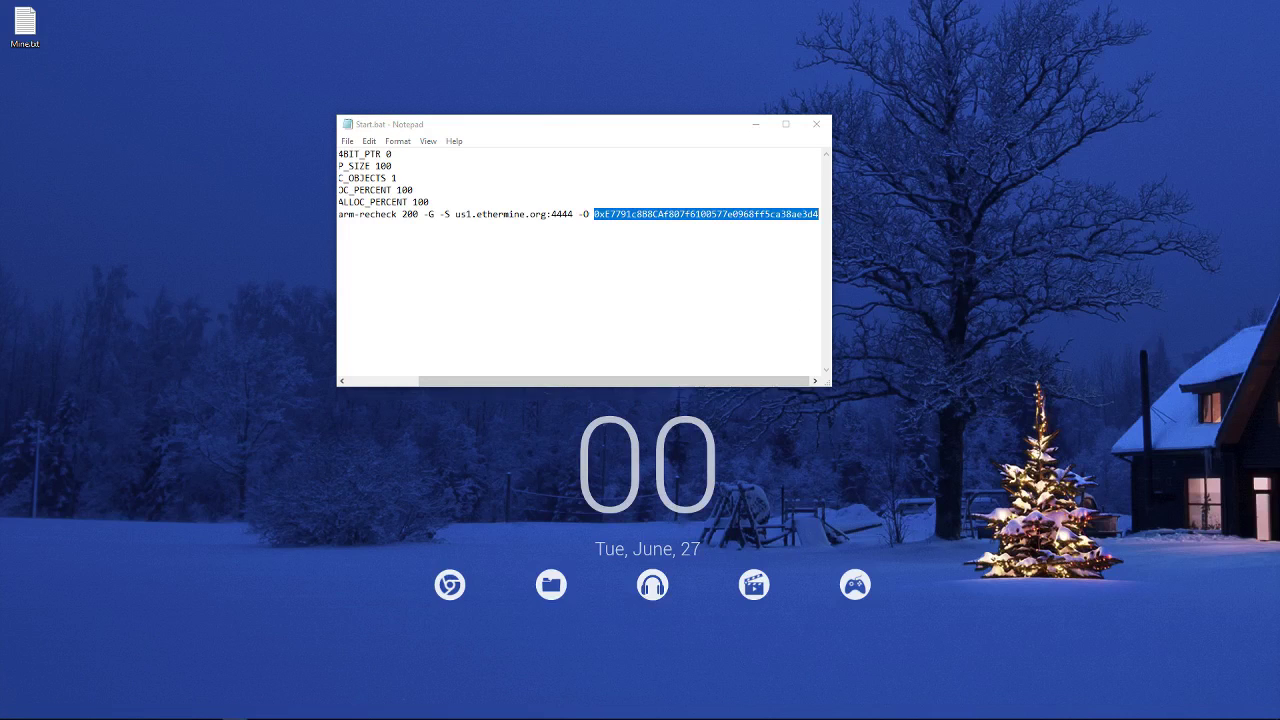
left_click_drag(800, 232, 1122, 118)
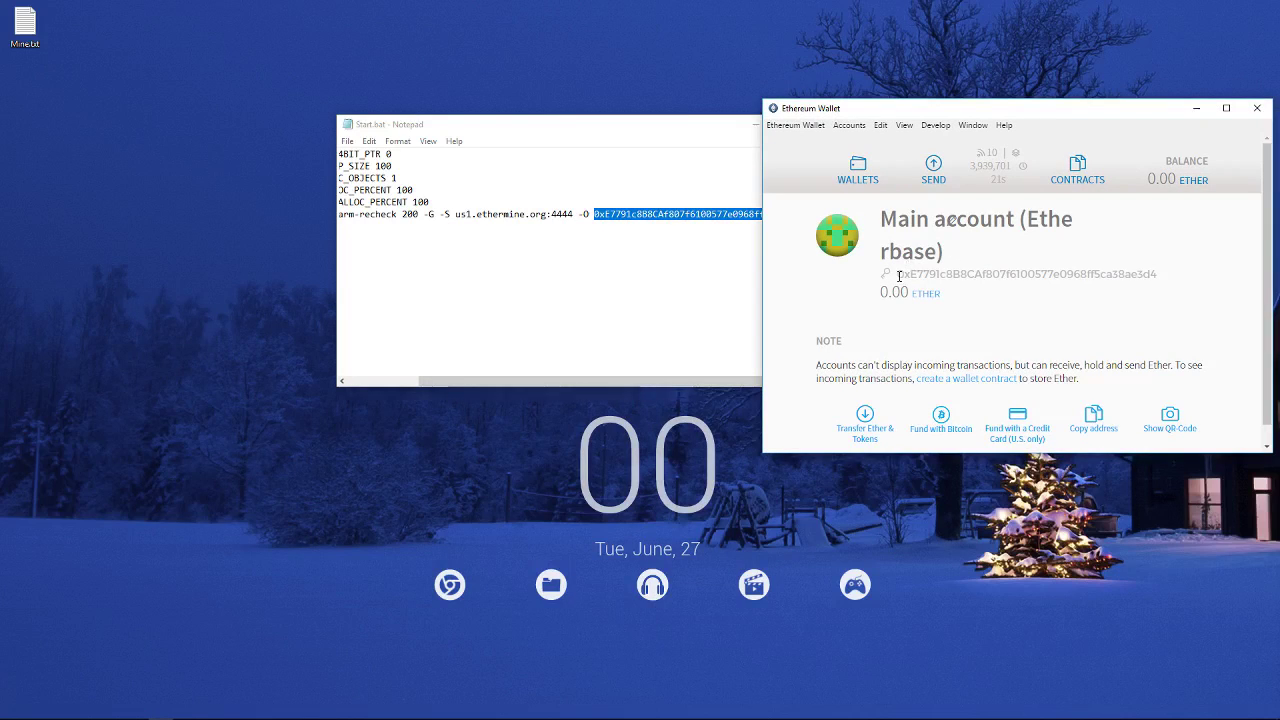
left_click_drag(896, 274, 1176, 277)
left_click(736, 288)
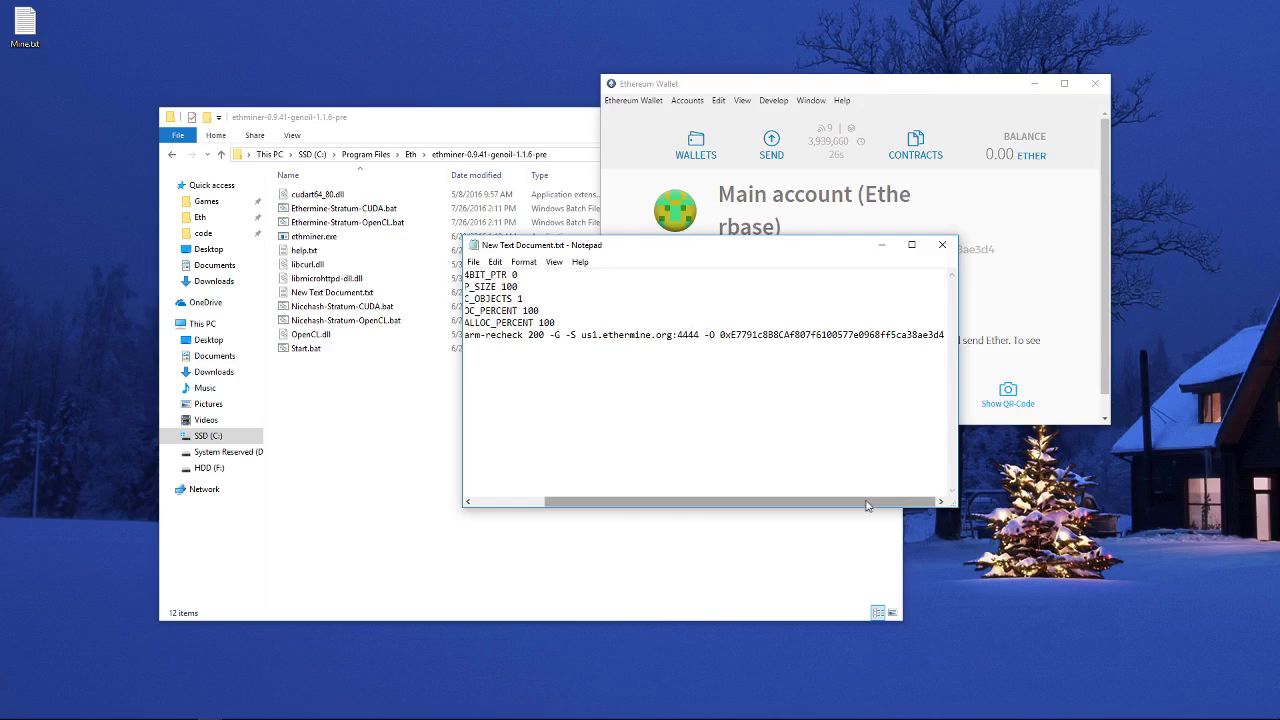
left_click_drag(870, 502, 566, 471)
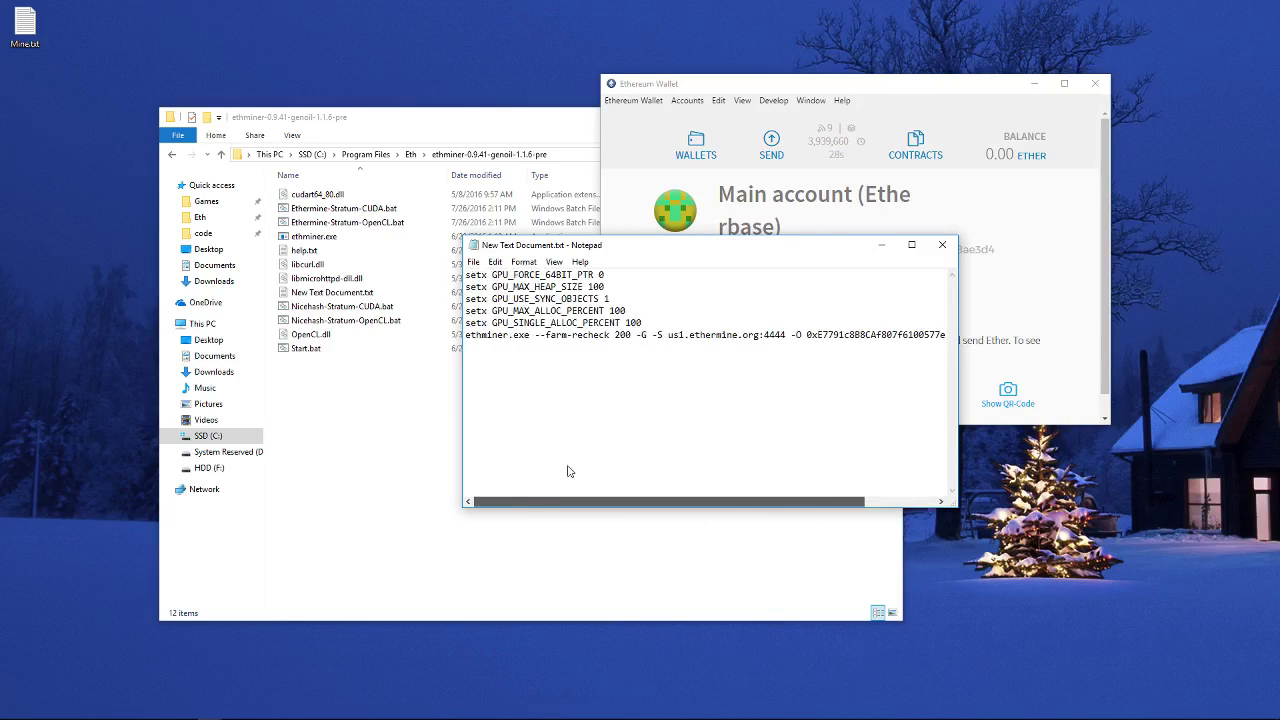
Step: Save the document as go.bat with Save as type set to All Files (*.*)
left_click(473, 262)
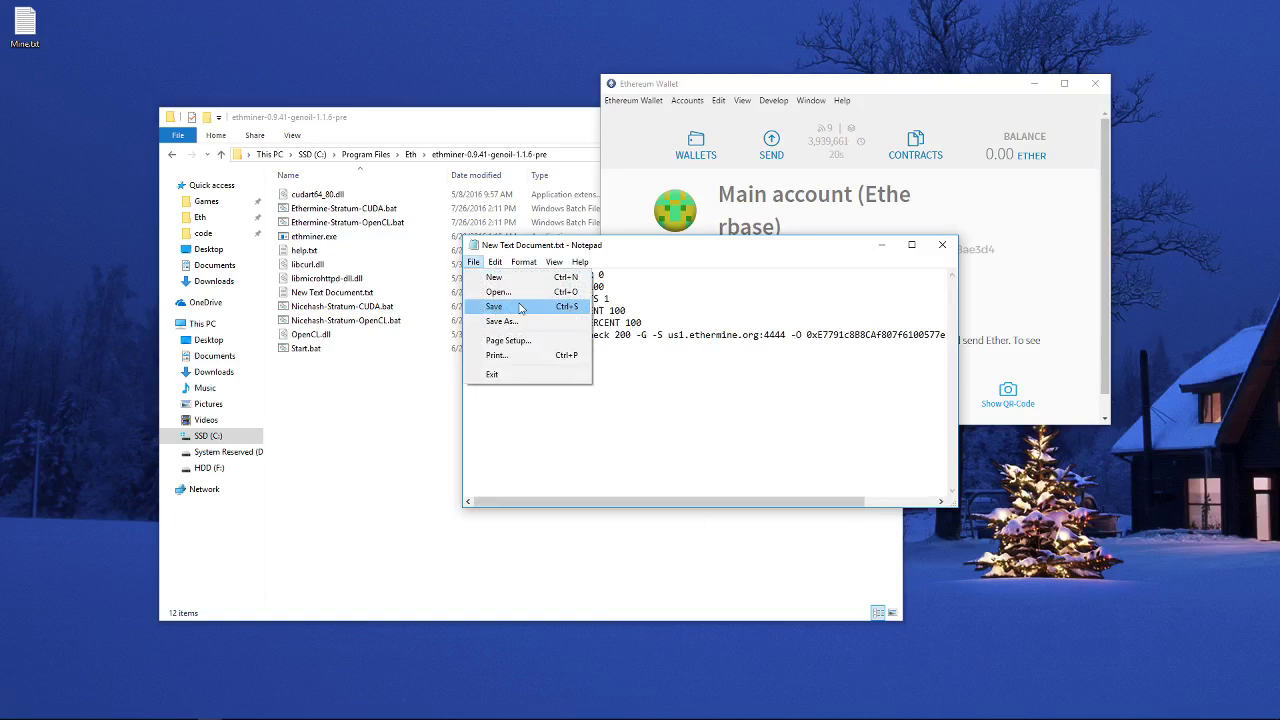
left_click(503, 321)
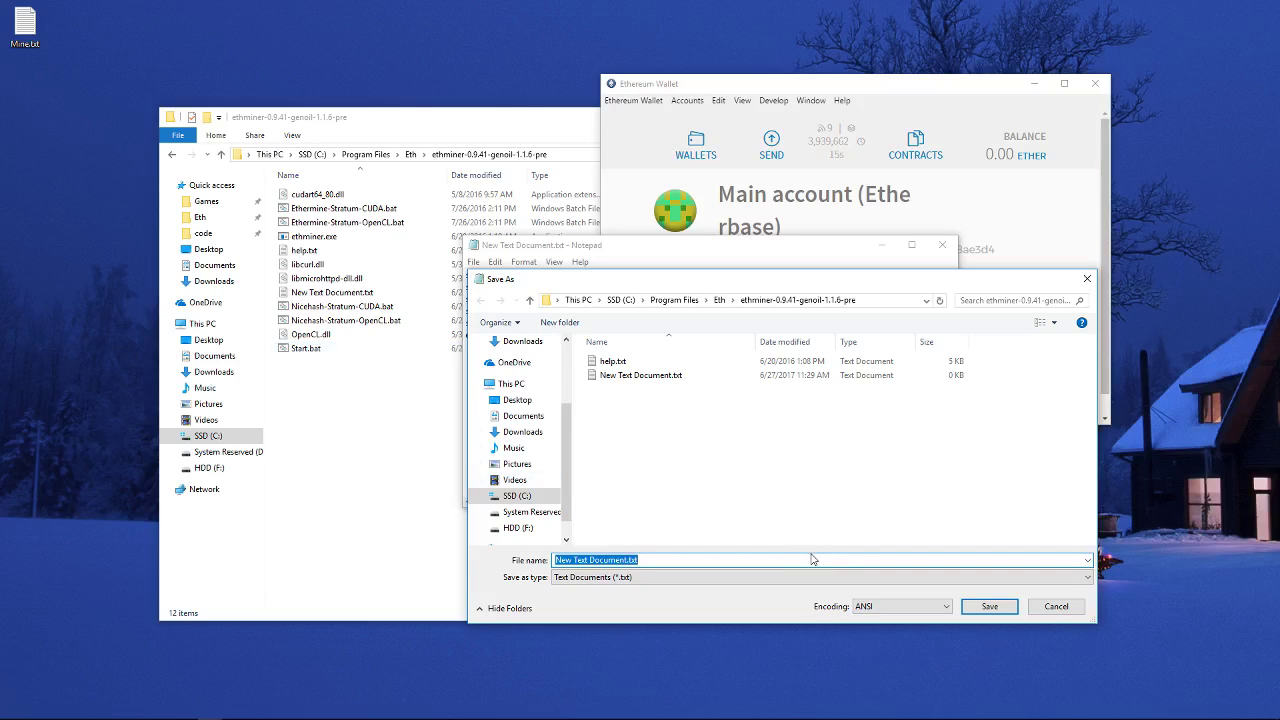
type("go")
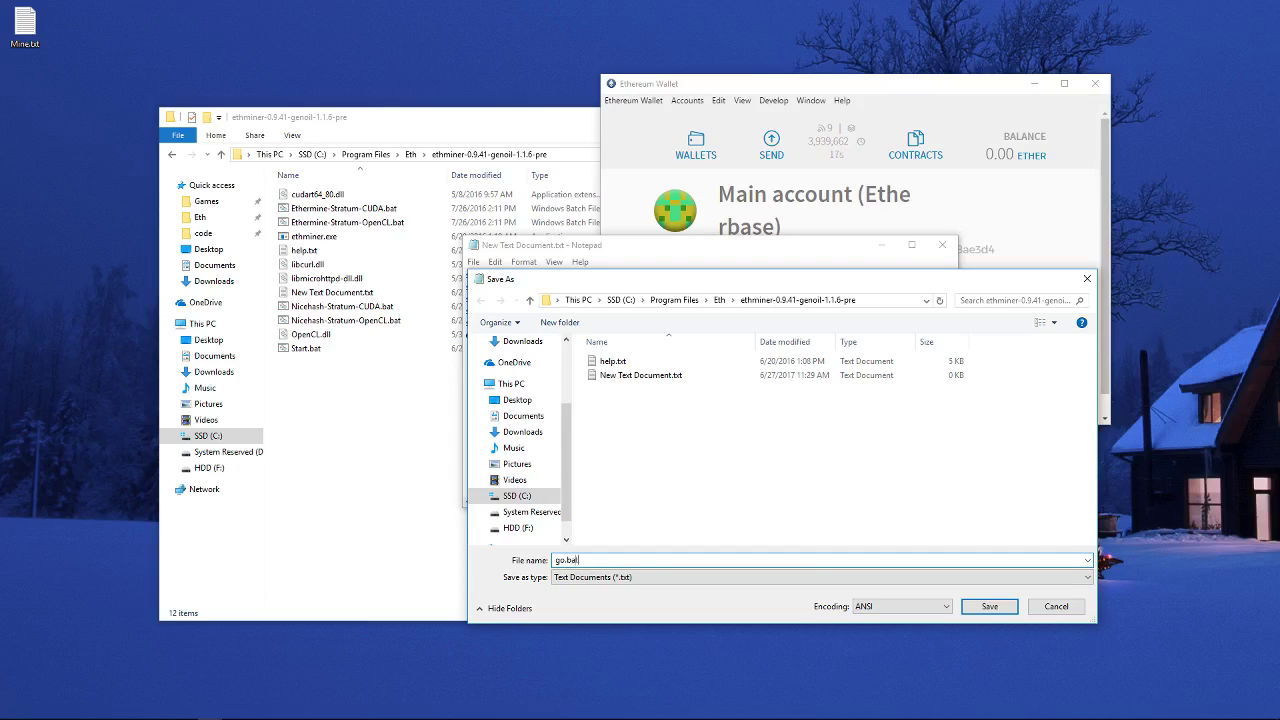
type(".bat")
left_click(578, 577)
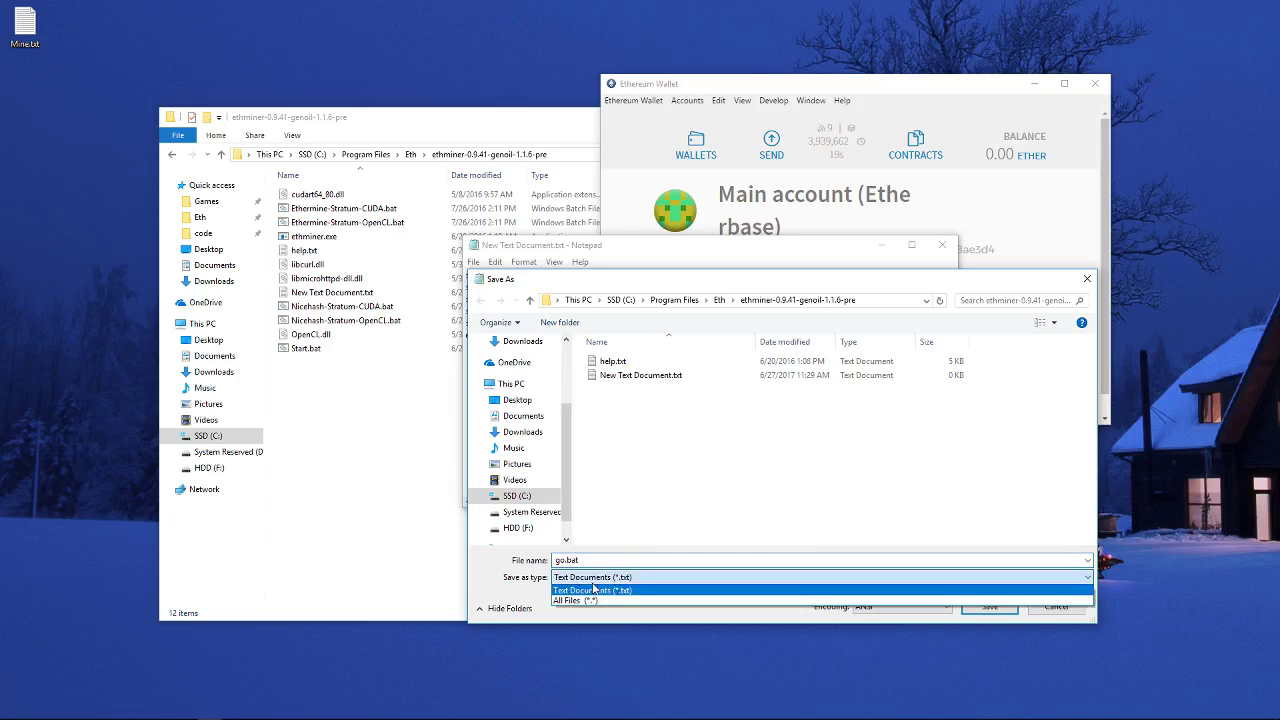
left_click(576, 600)
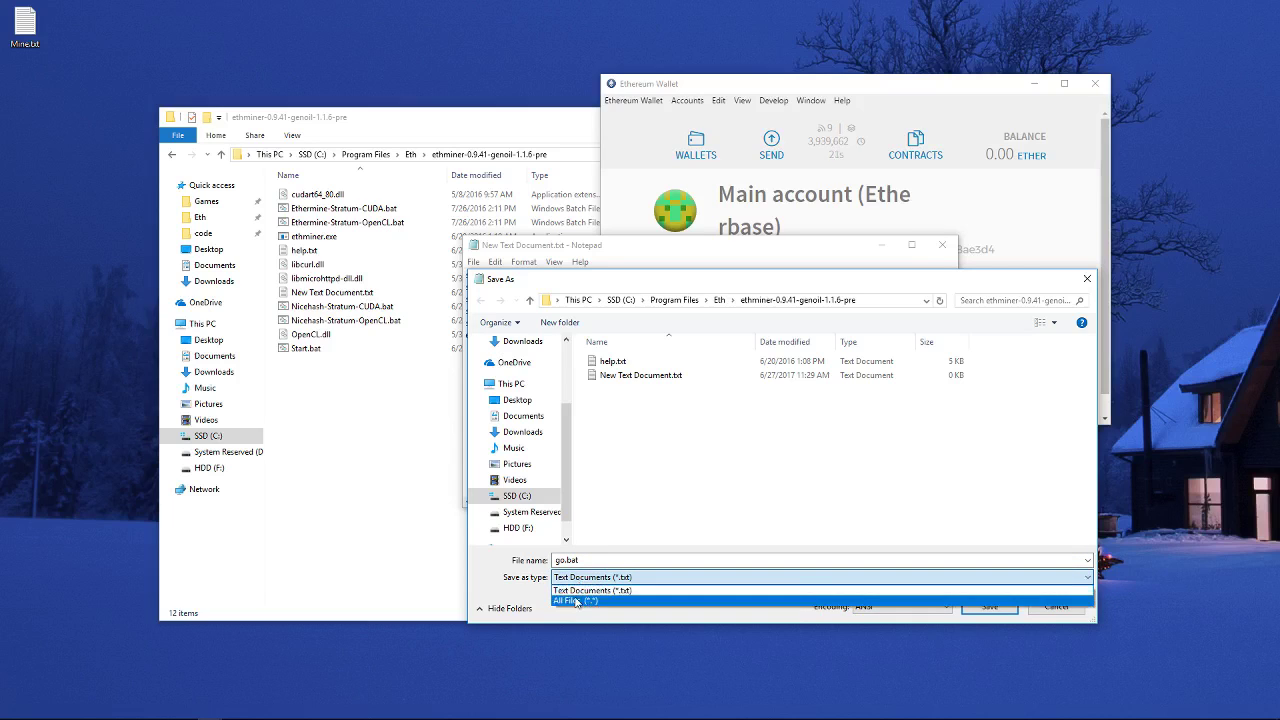
left_click(982, 609)
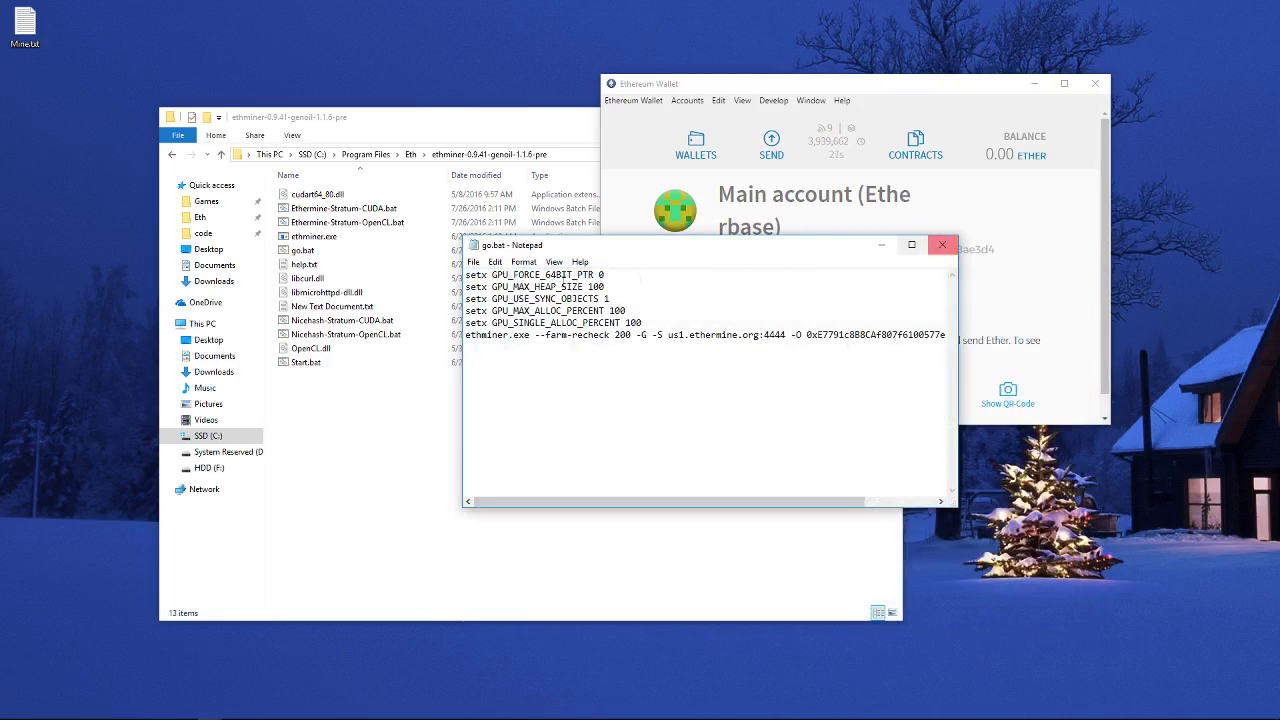
Step: Run go.bat to start mining, watch the reported hashrates, then close the miner console
double_click(303, 250)
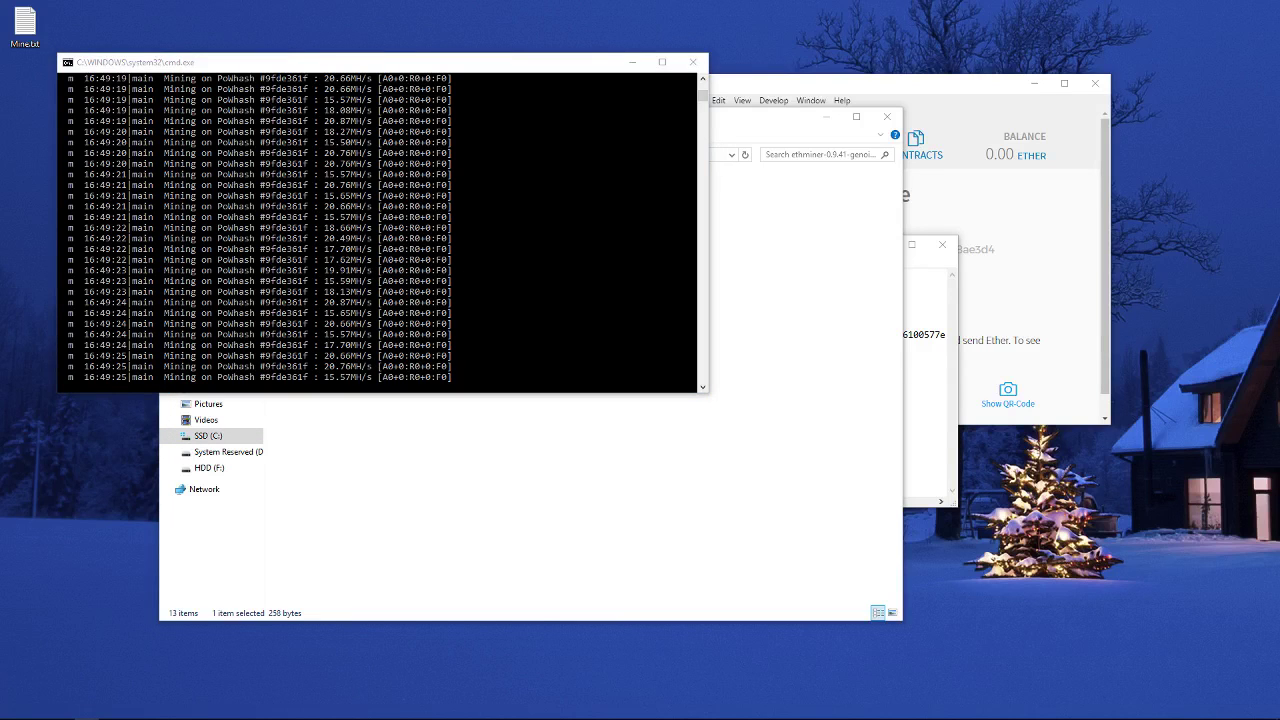
left_click(701, 63)
left_click(701, 63)
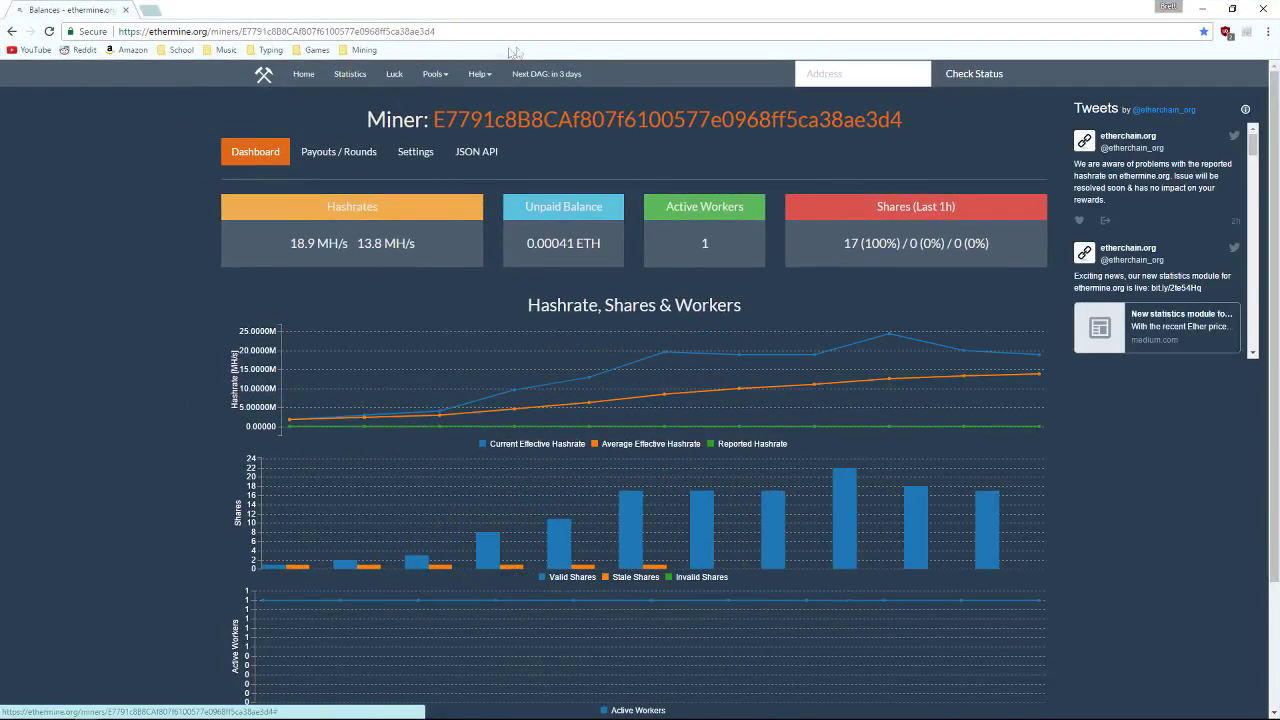
Step: Check the status of the saved miner wallet address on ethermine.org
left_click(838, 80)
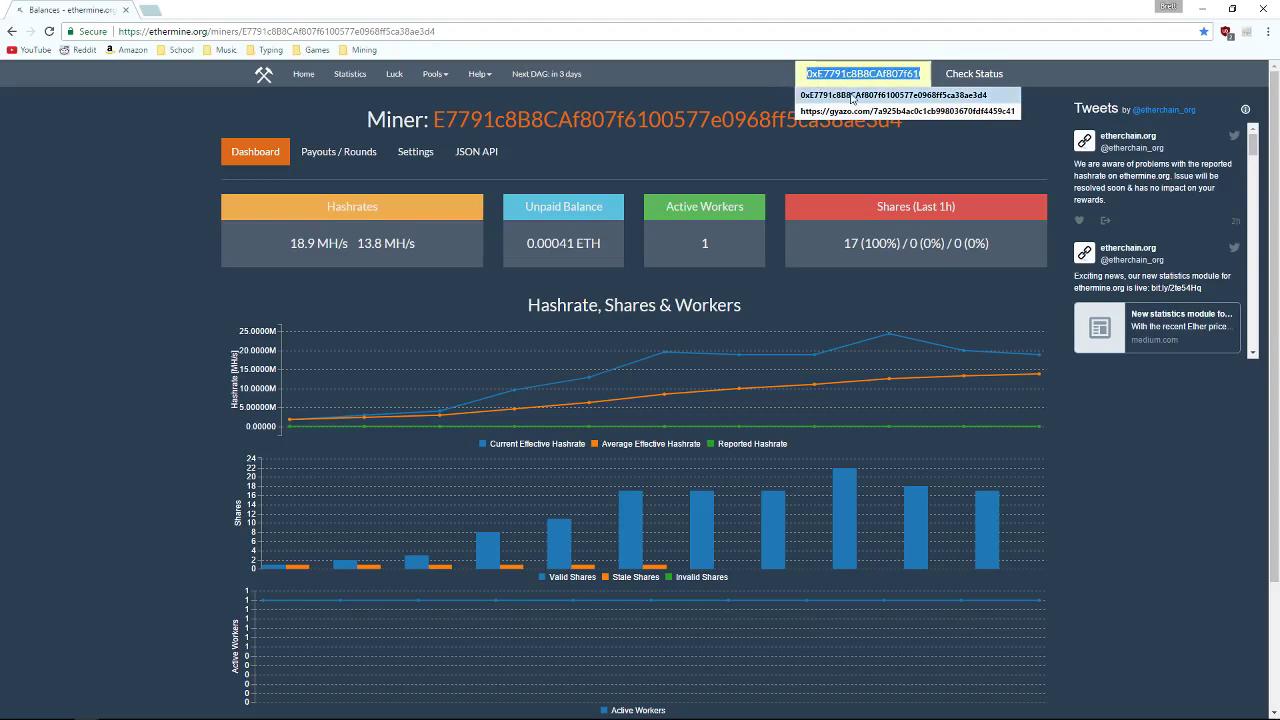
left_click(893, 95)
left_click(906, 75)
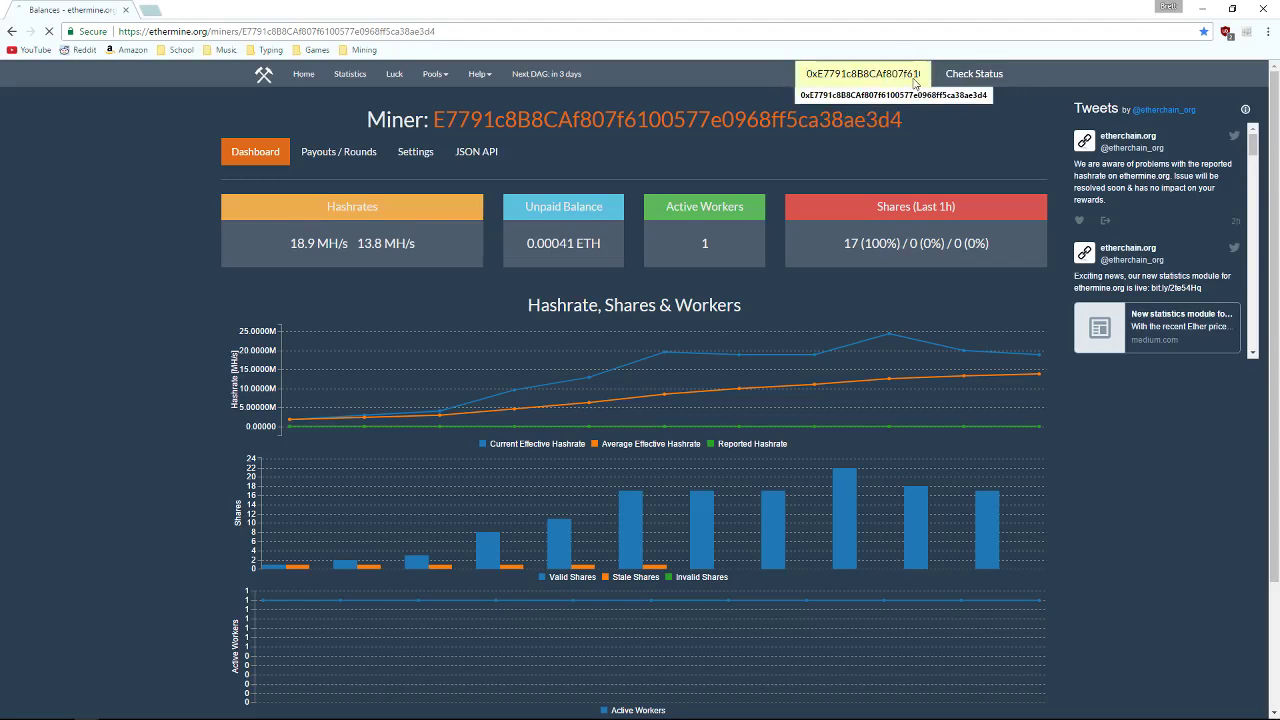
key("Return")
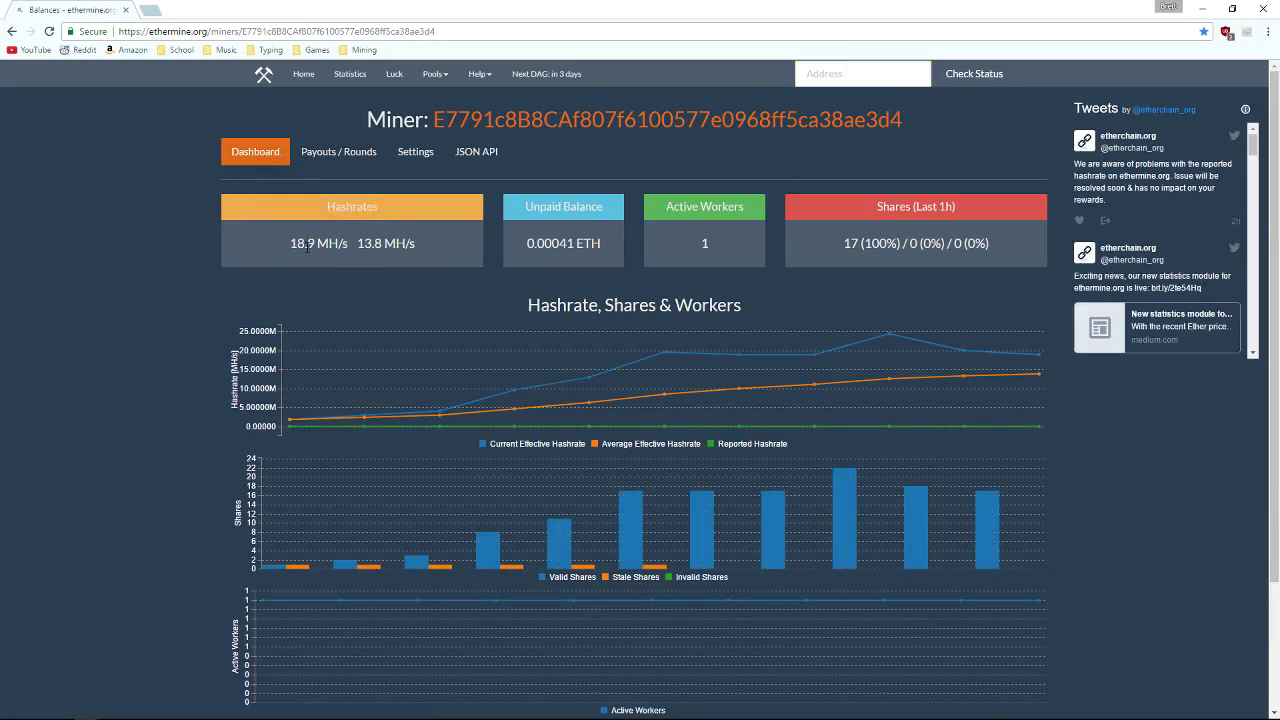
Step: Review the 0.00041 ETH unpaid balance and shares, then minimize Chrome
mouse_move(314, 240)
left_click_drag(524, 243, 569, 244)
left_click(521, 244)
left_click_drag(840, 243, 920, 243)
left_click(885, 243)
scroll(810, 258, "down", 3)
scroll(637, 294, "up", 3)
key("super+Down")
key("super+Down")
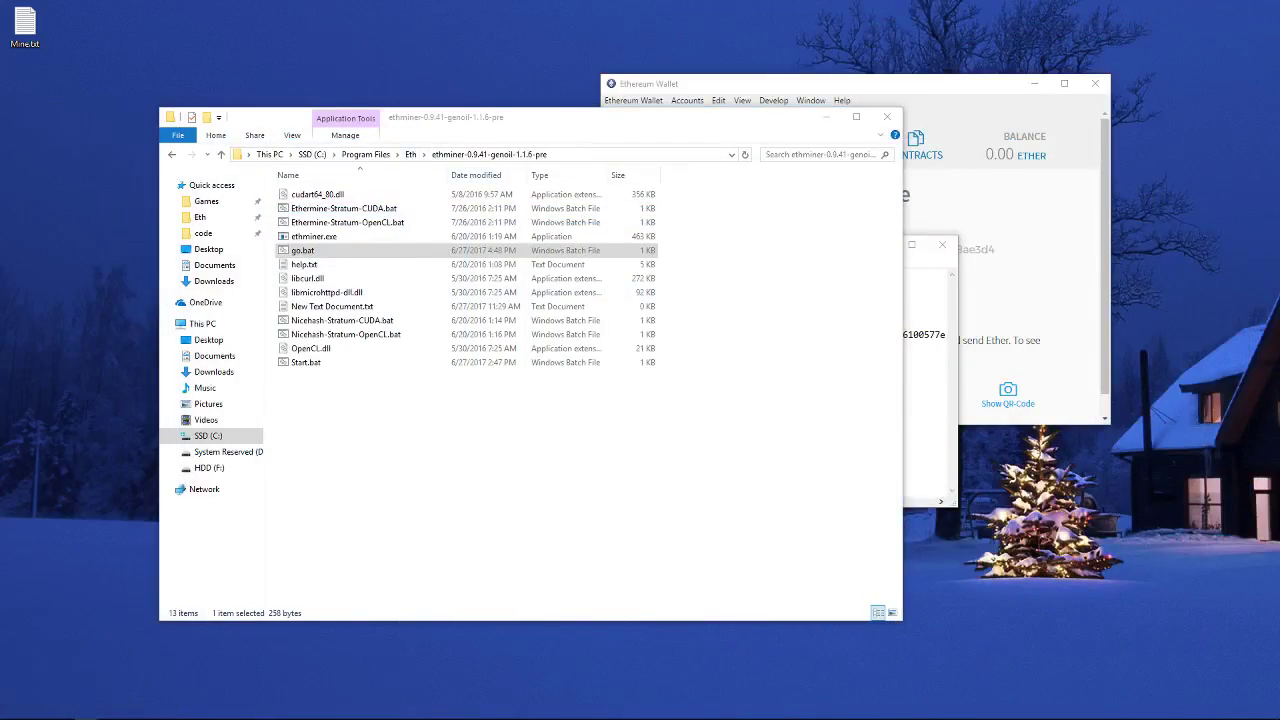
Step: Re-minimize the ethermine dashboard, move the Ethereum Wallet window lower, and bring go.bat forward
key("alt+Tab")
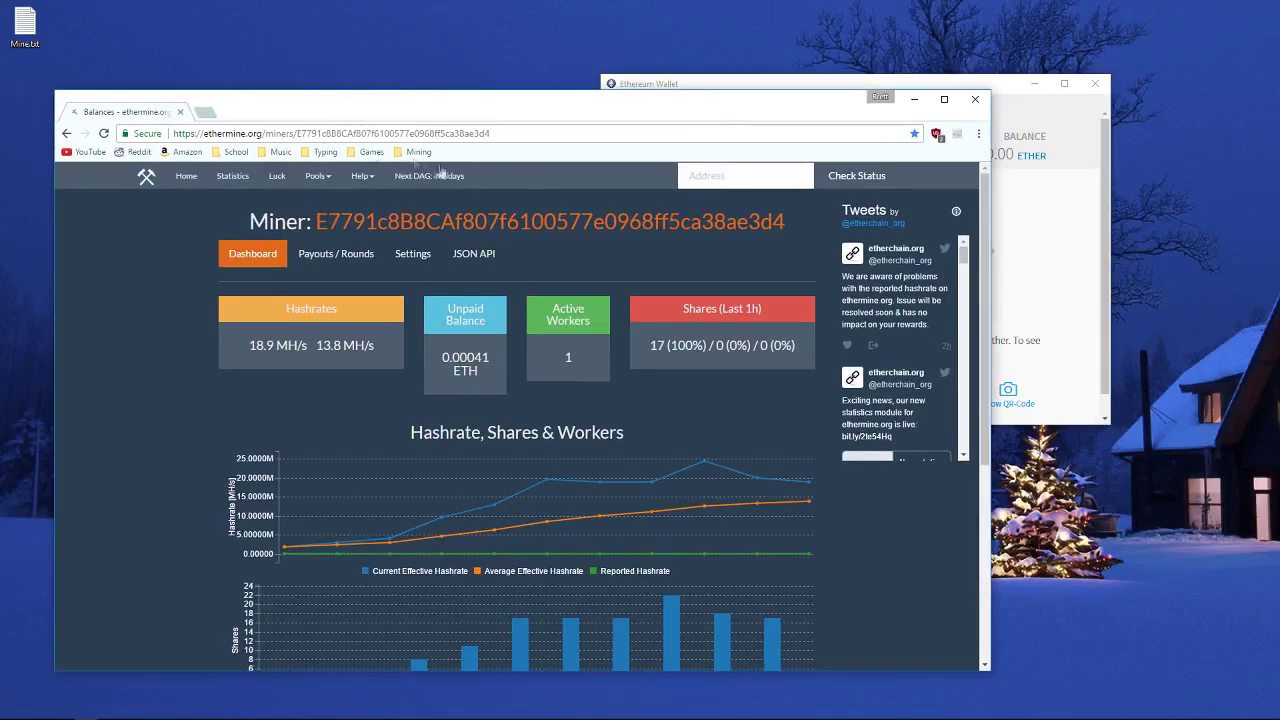
key("super+Down")
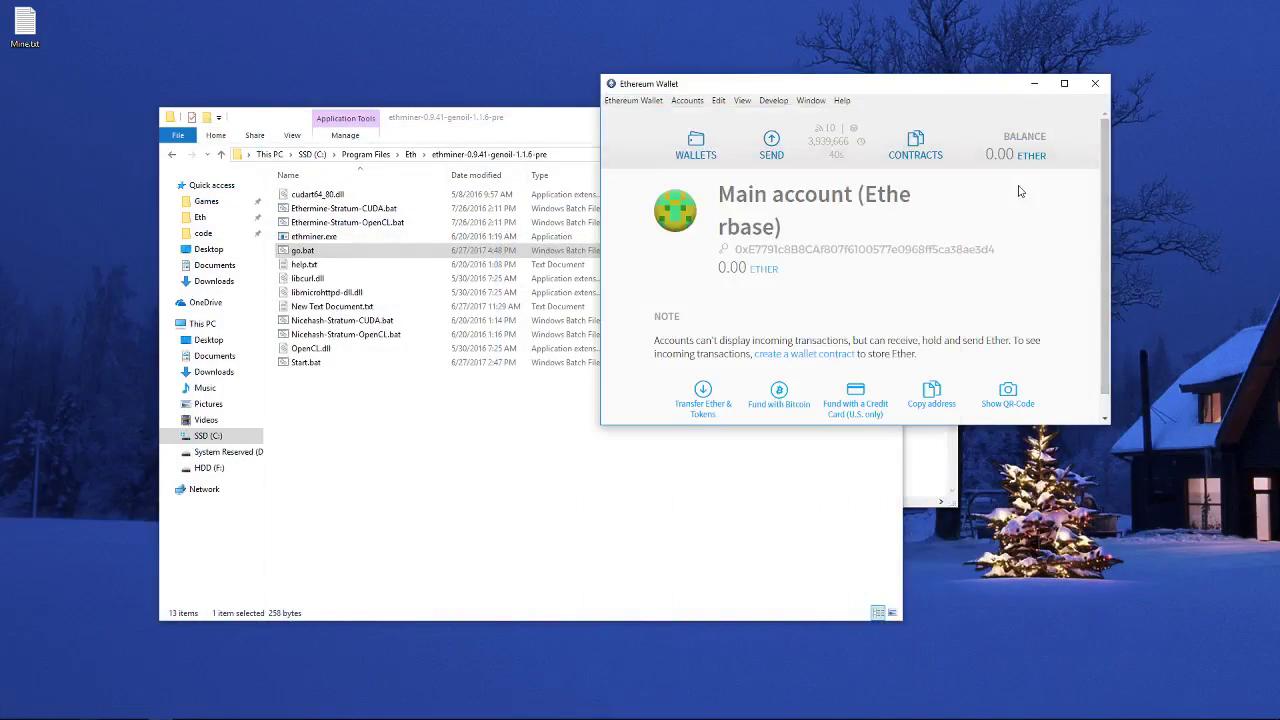
left_click_drag(920, 90, 941, 475)
left_click(943, 445)
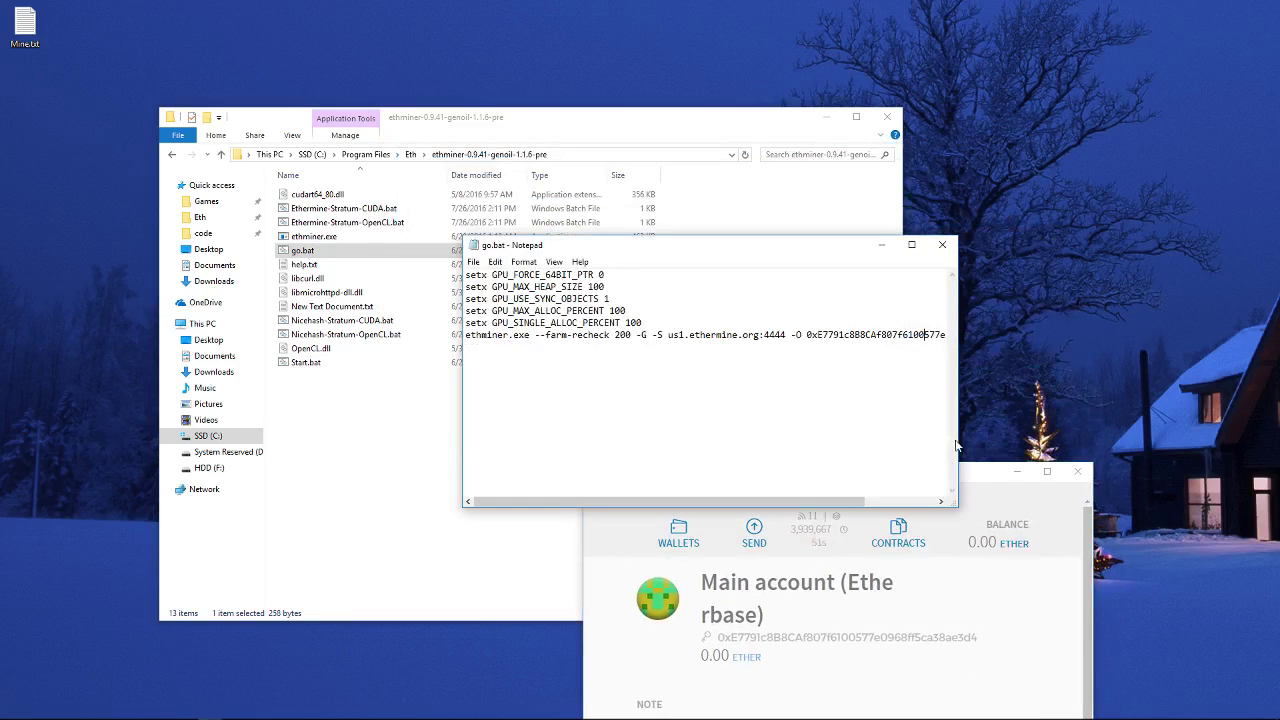